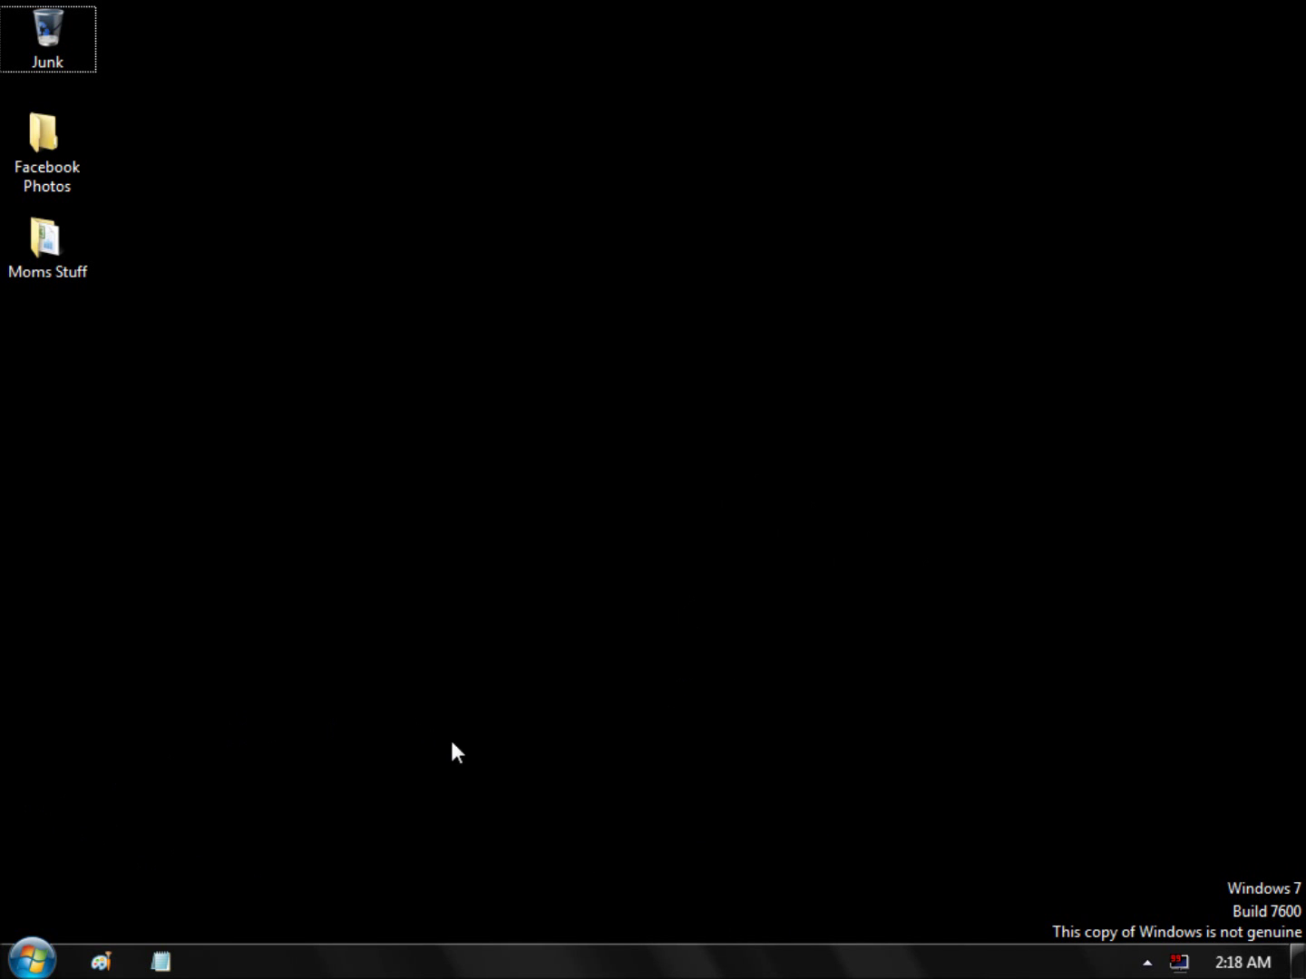
Step: Launch Mozilla Firefox from the Windows 7 Start menu
left_click(28, 949)
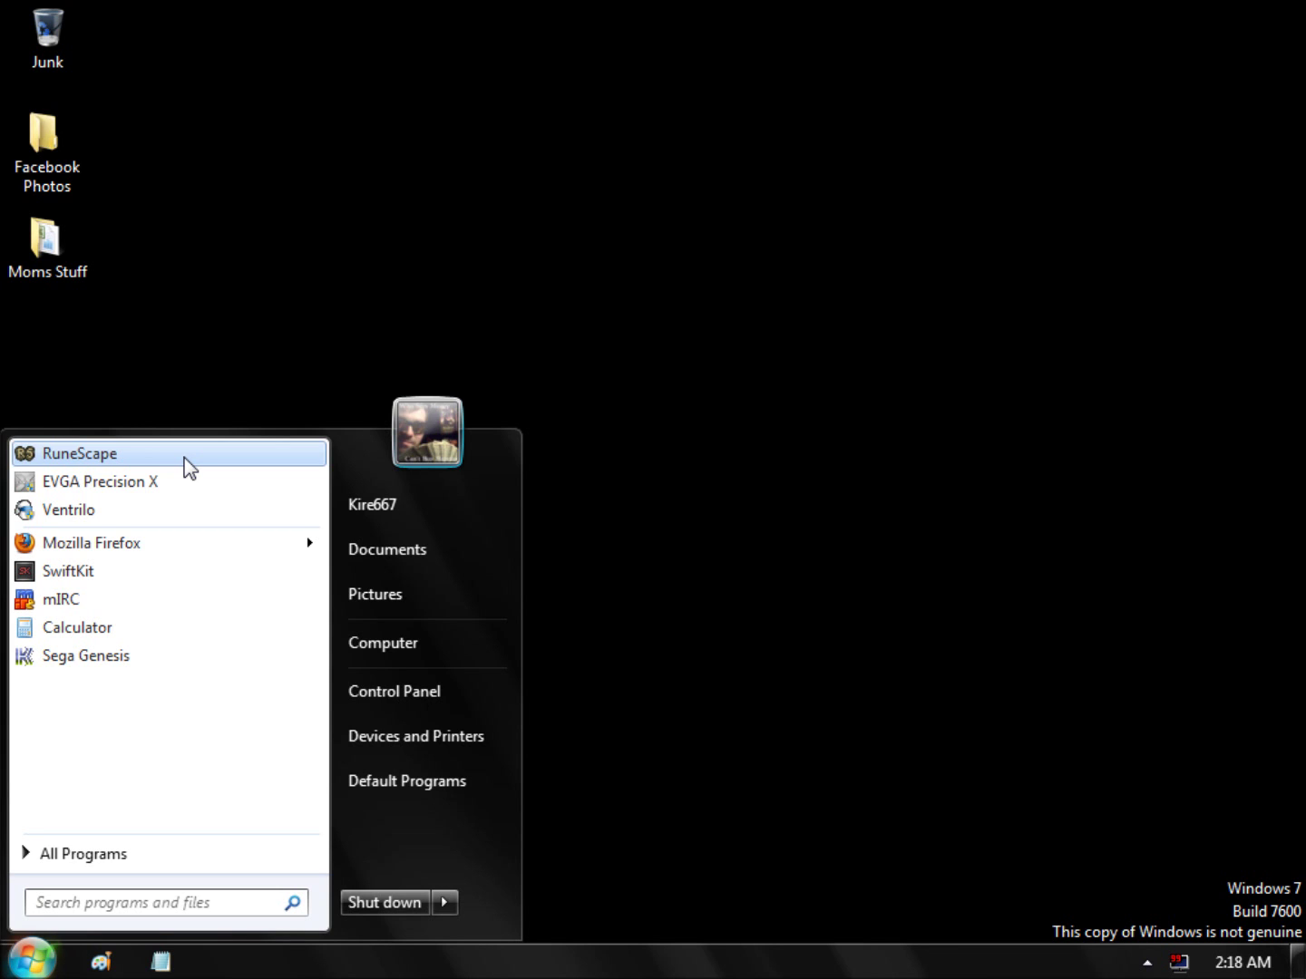
left_click(168, 543)
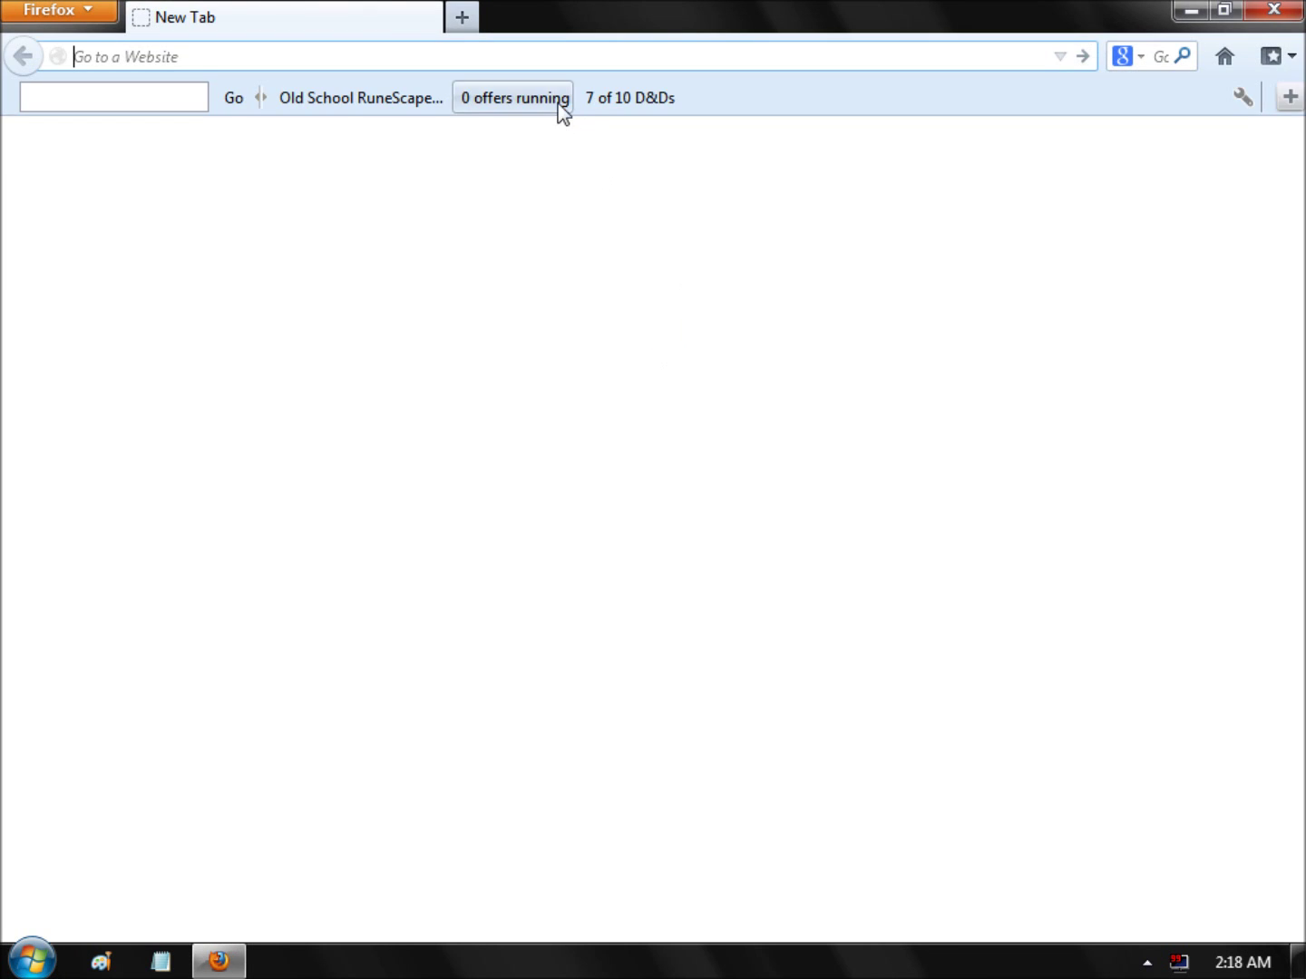
Step: Load runescape.com and go to the RuneScape Wiki
type("runescape.com")
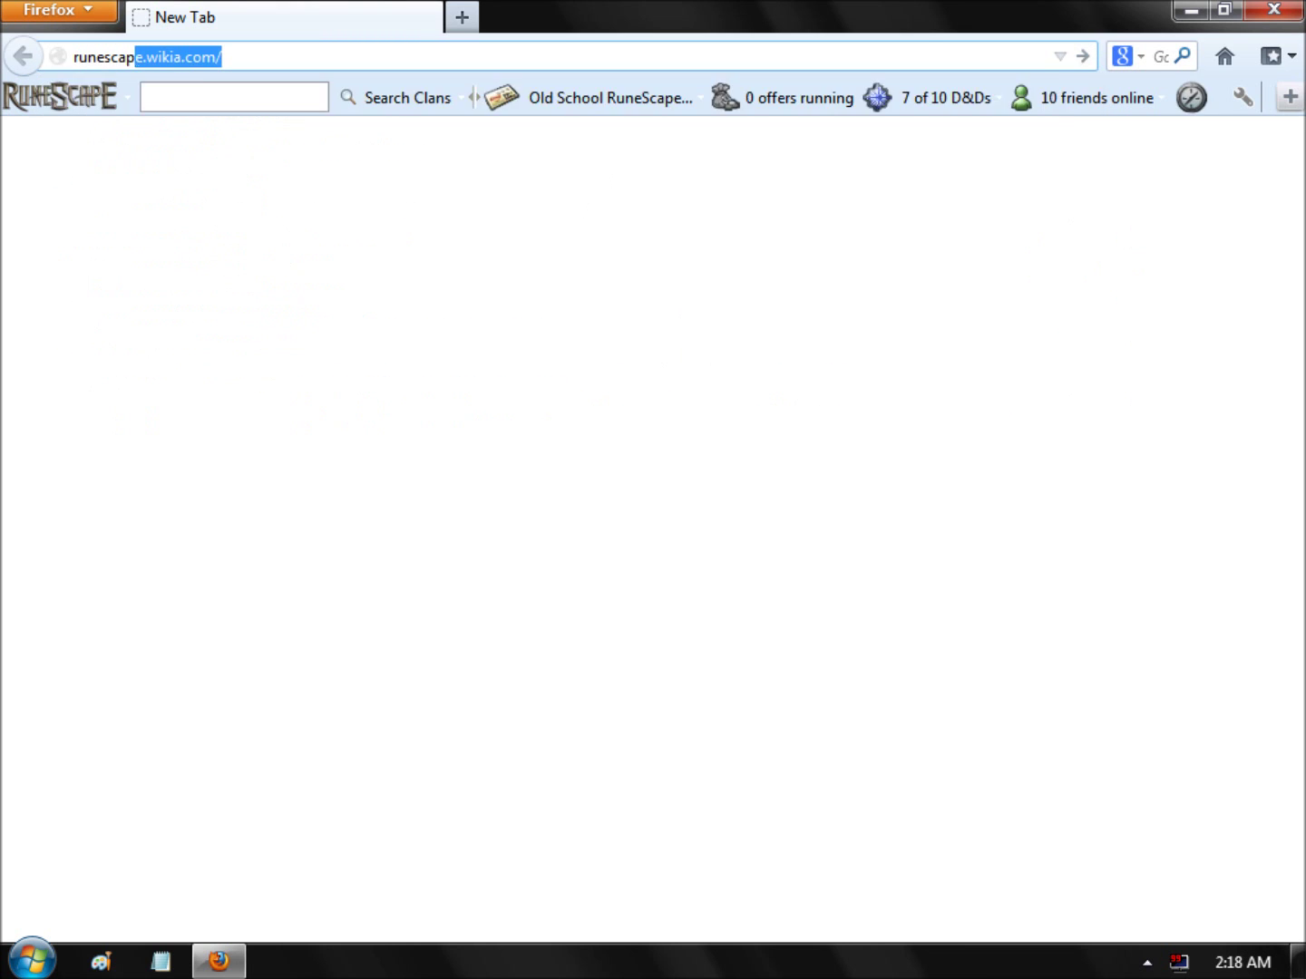
key("Return")
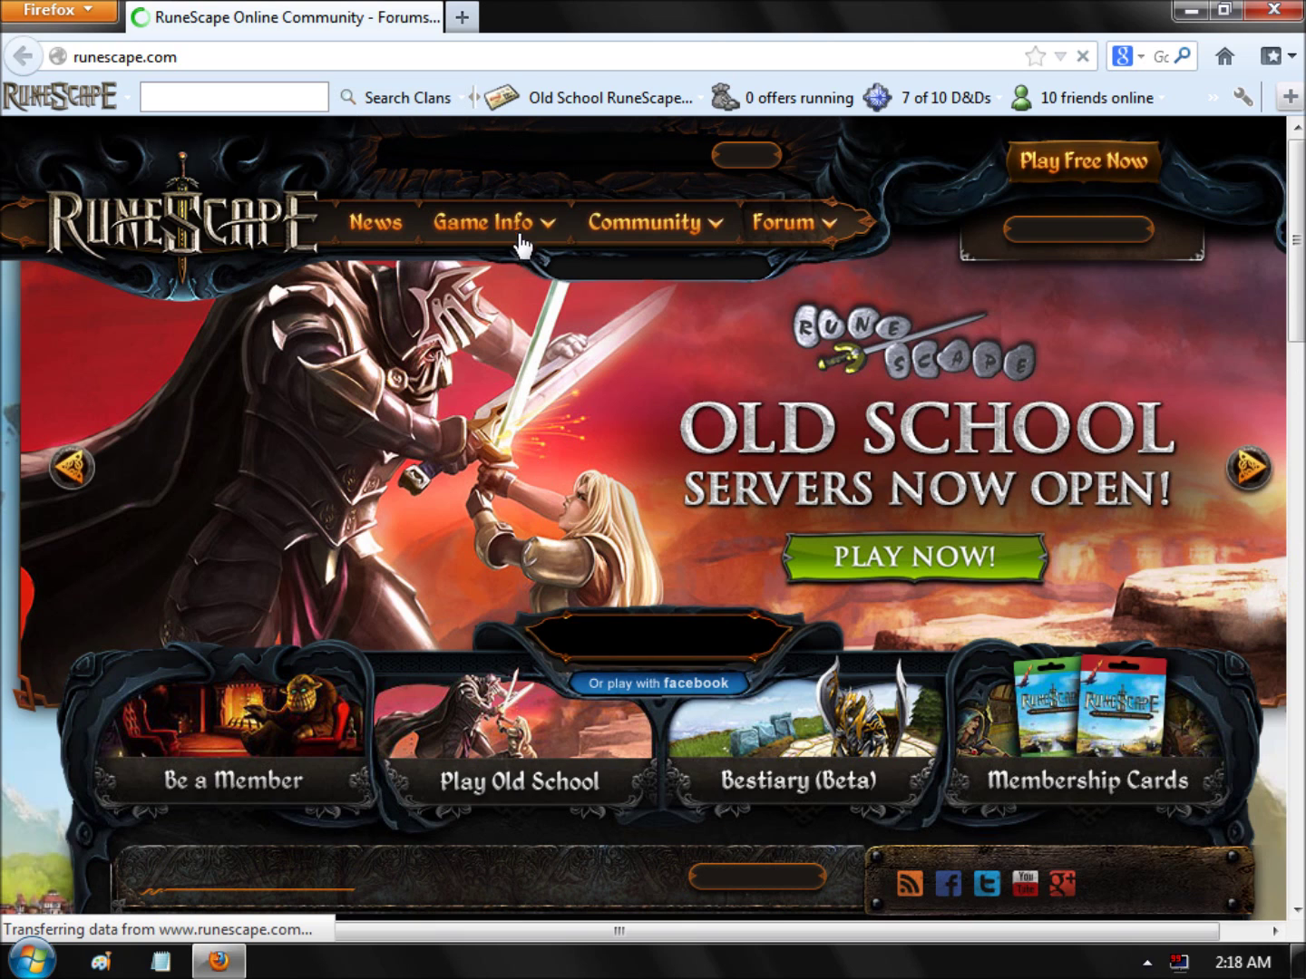
mouse_move(519, 223)
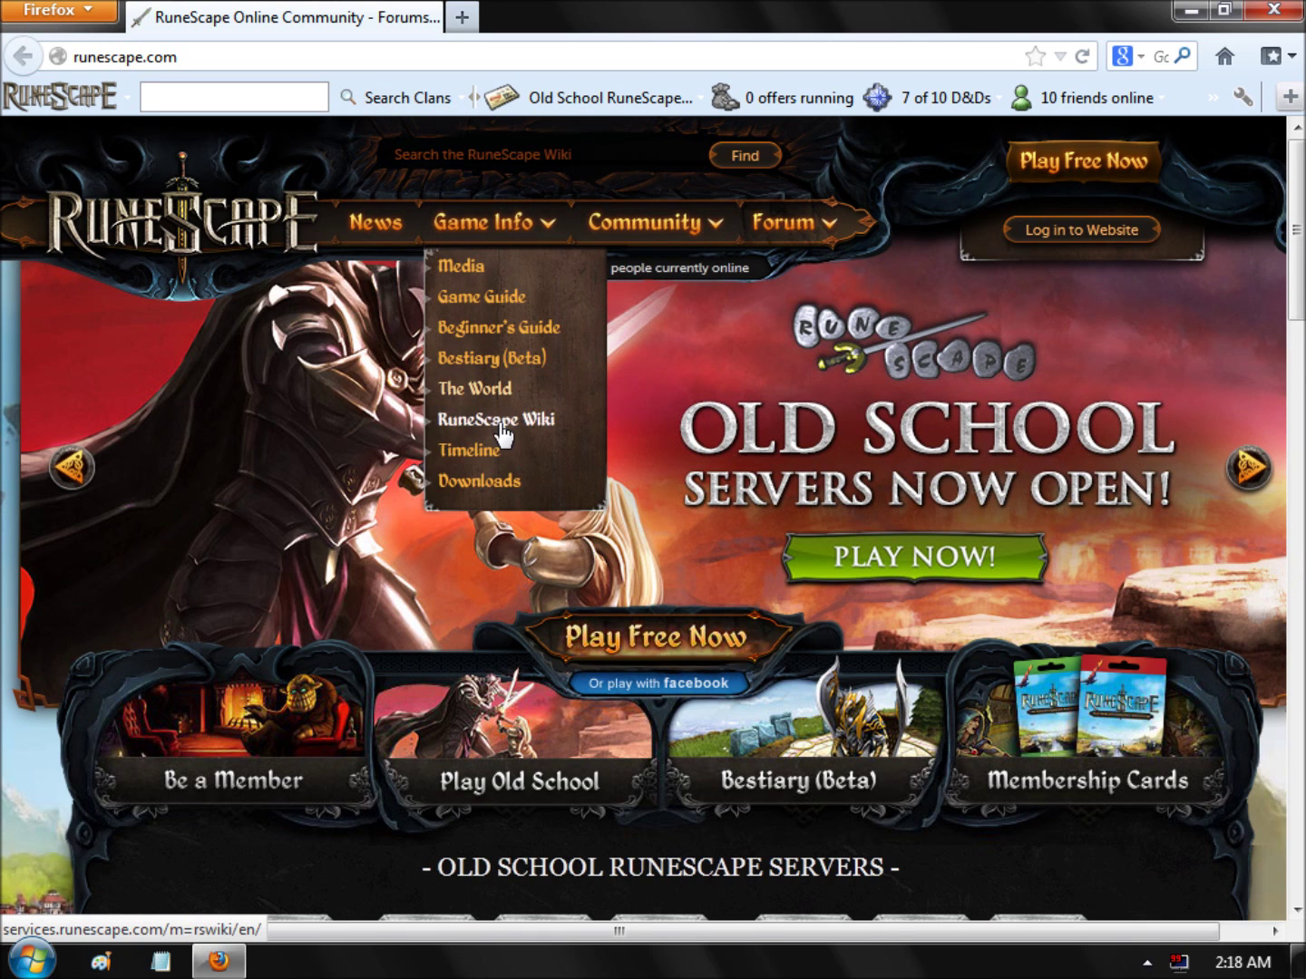
left_click(520, 421)
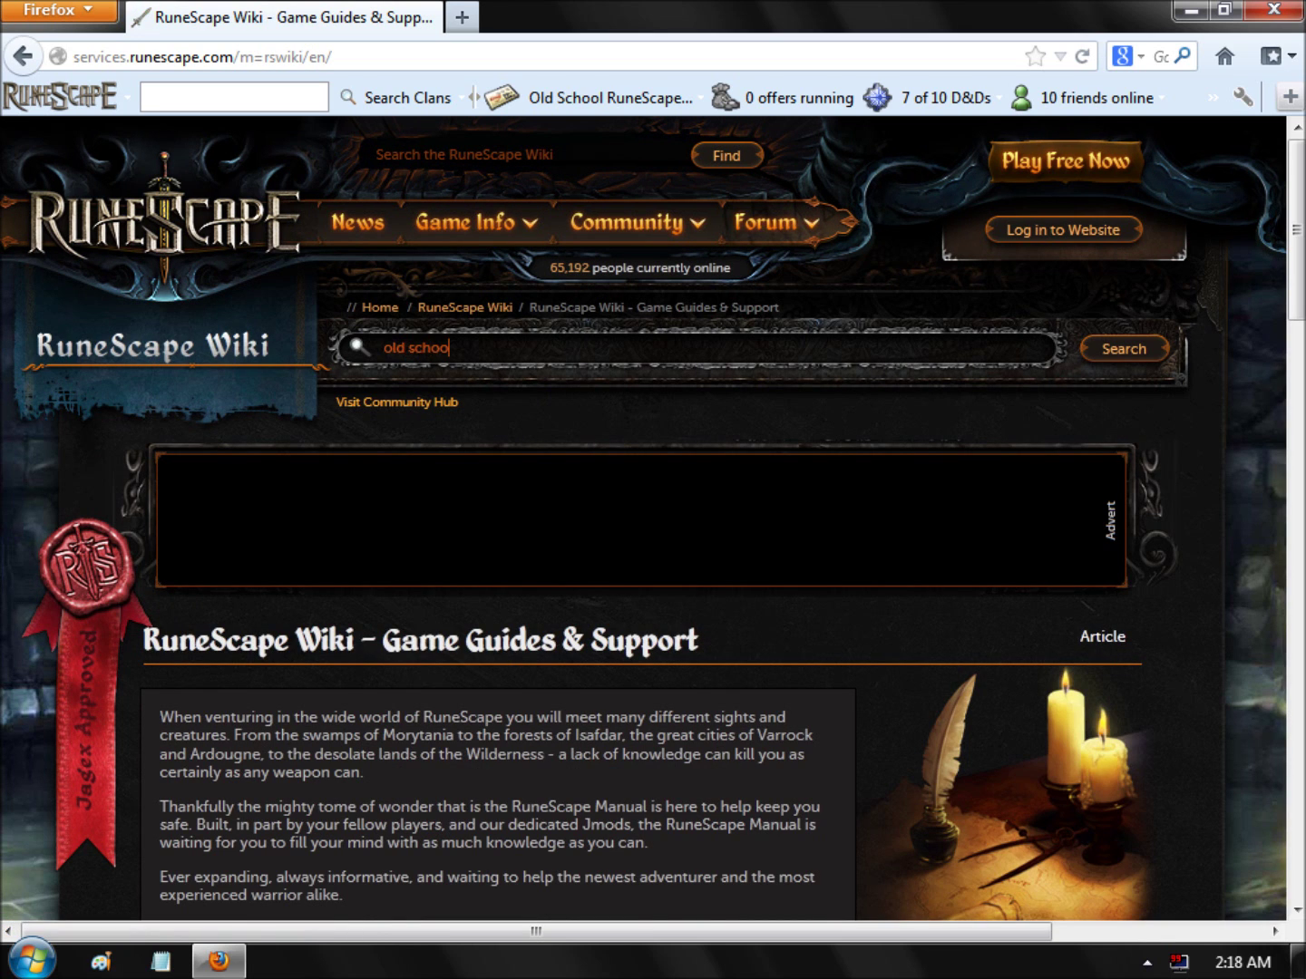
Step: Search 'old school client' and open the 'Accessing Old School RuneScape on the Client' article's Windows steps
key("Return")
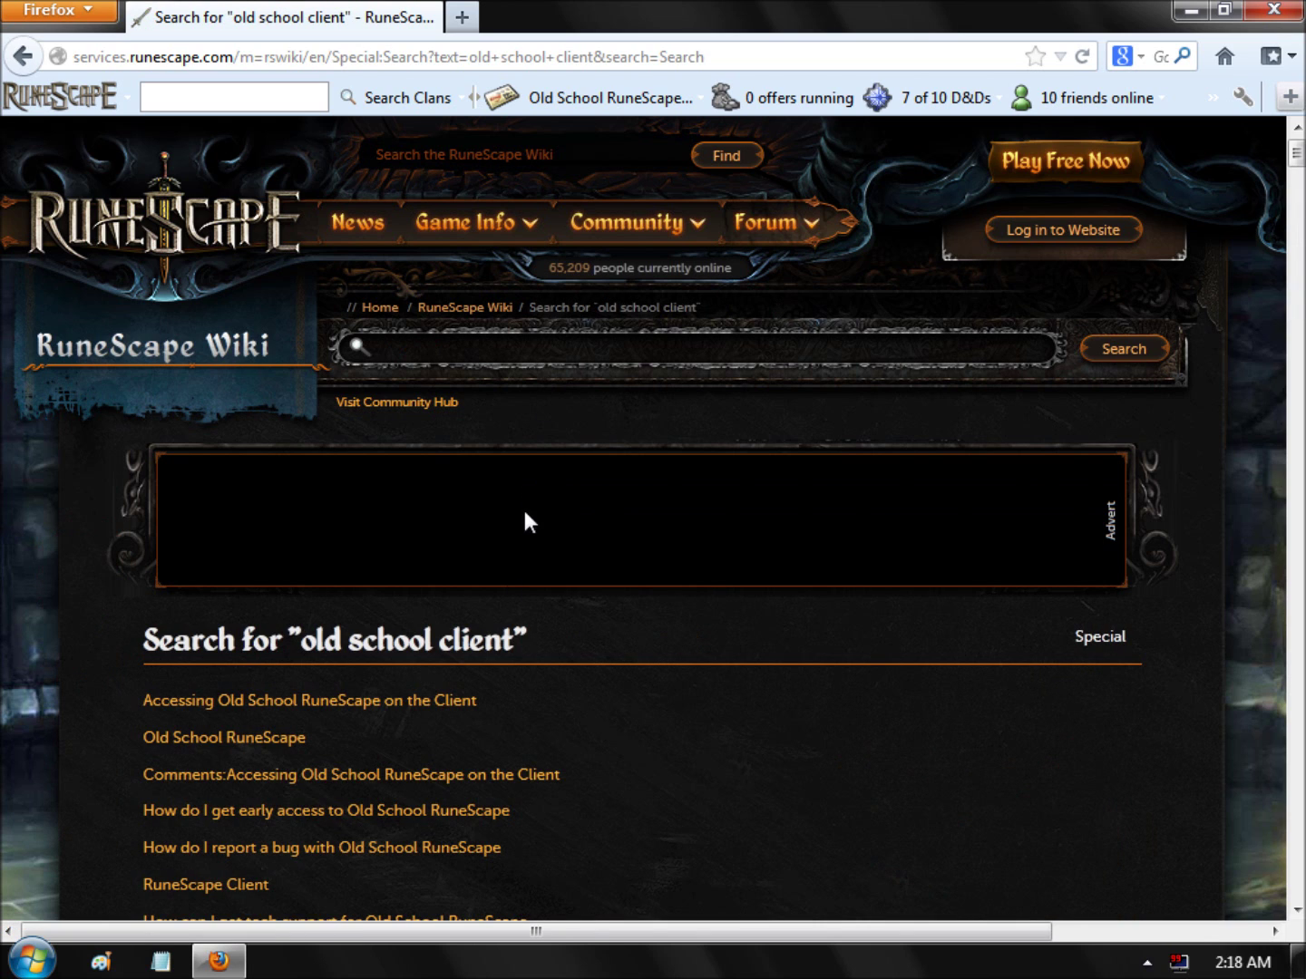
left_click(432, 707)
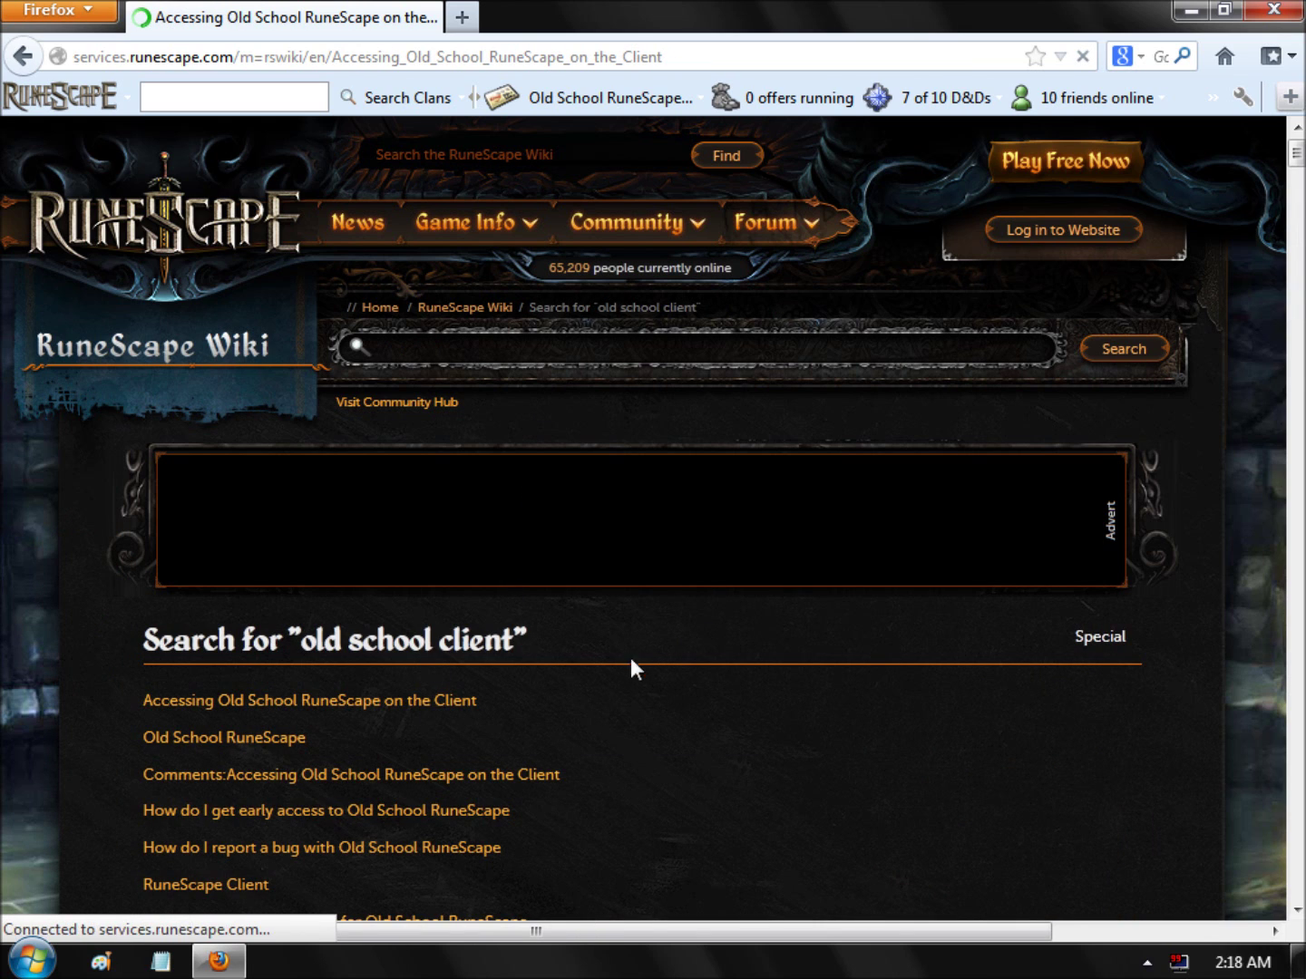
scroll(698, 712, "down", 5)
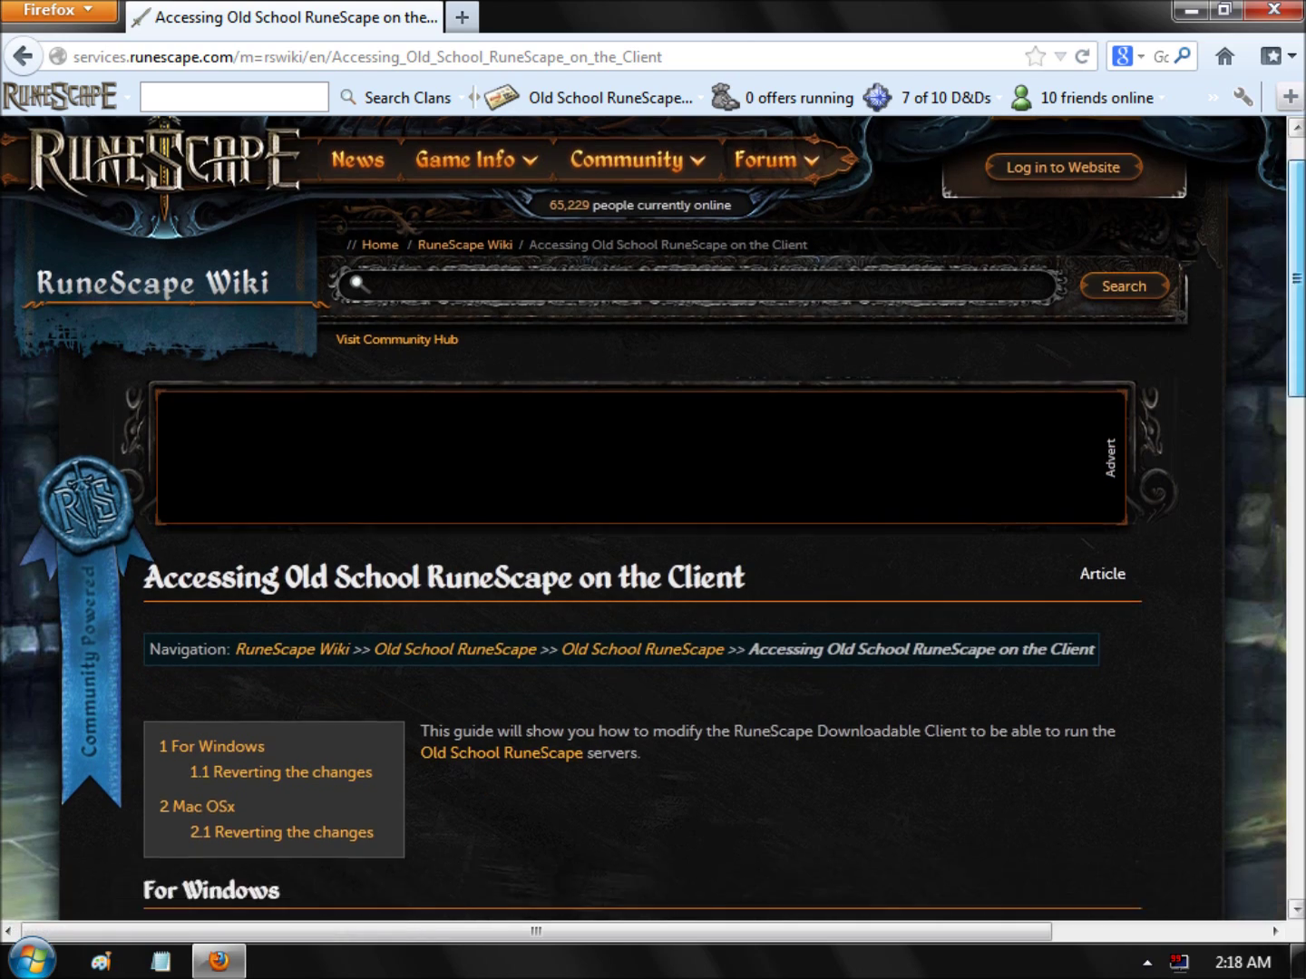
scroll(653, 518, "down", 2)
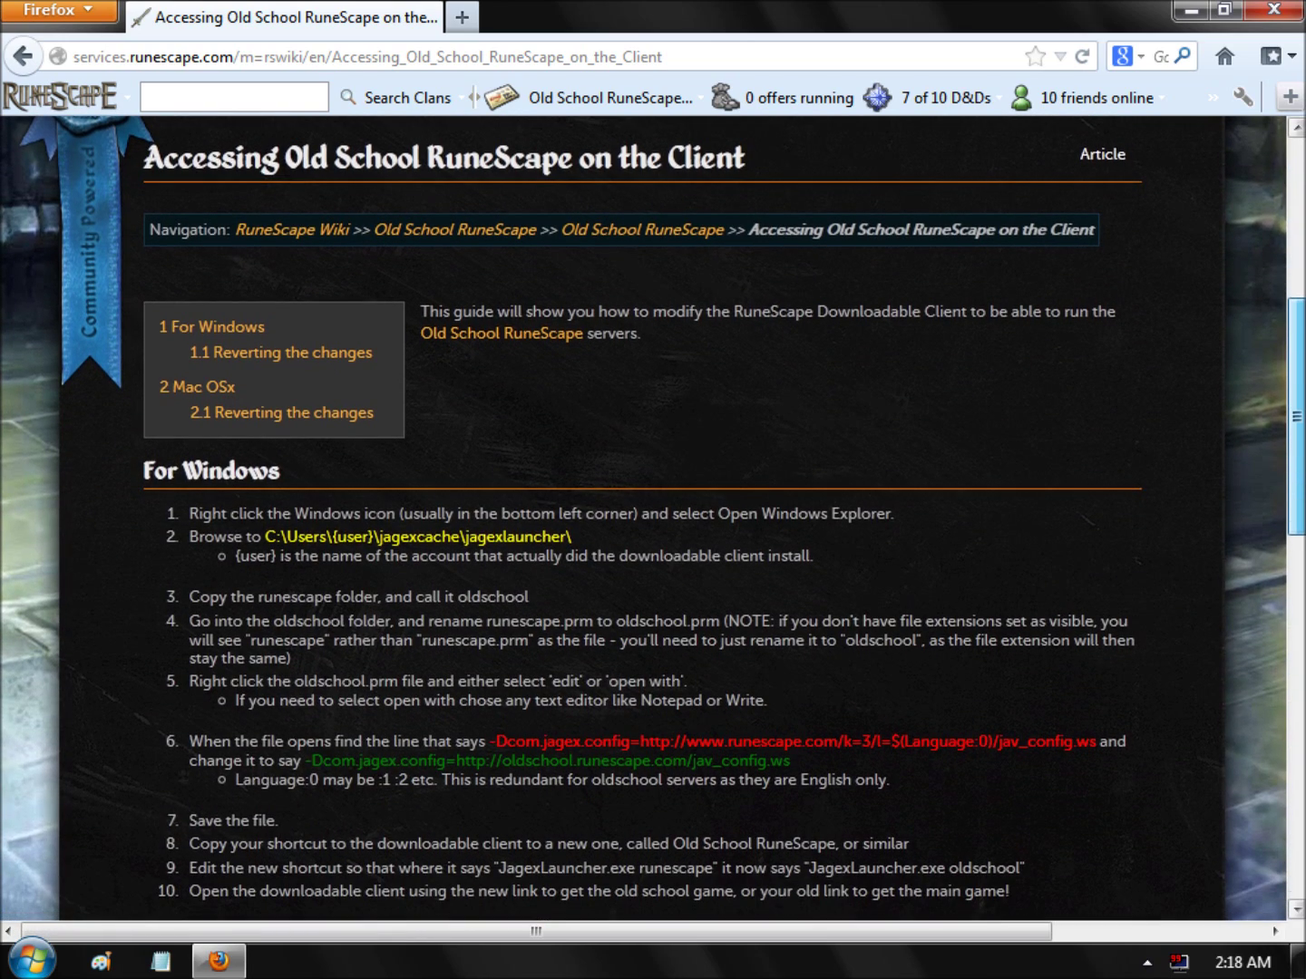
scroll(653, 517, "down", 4)
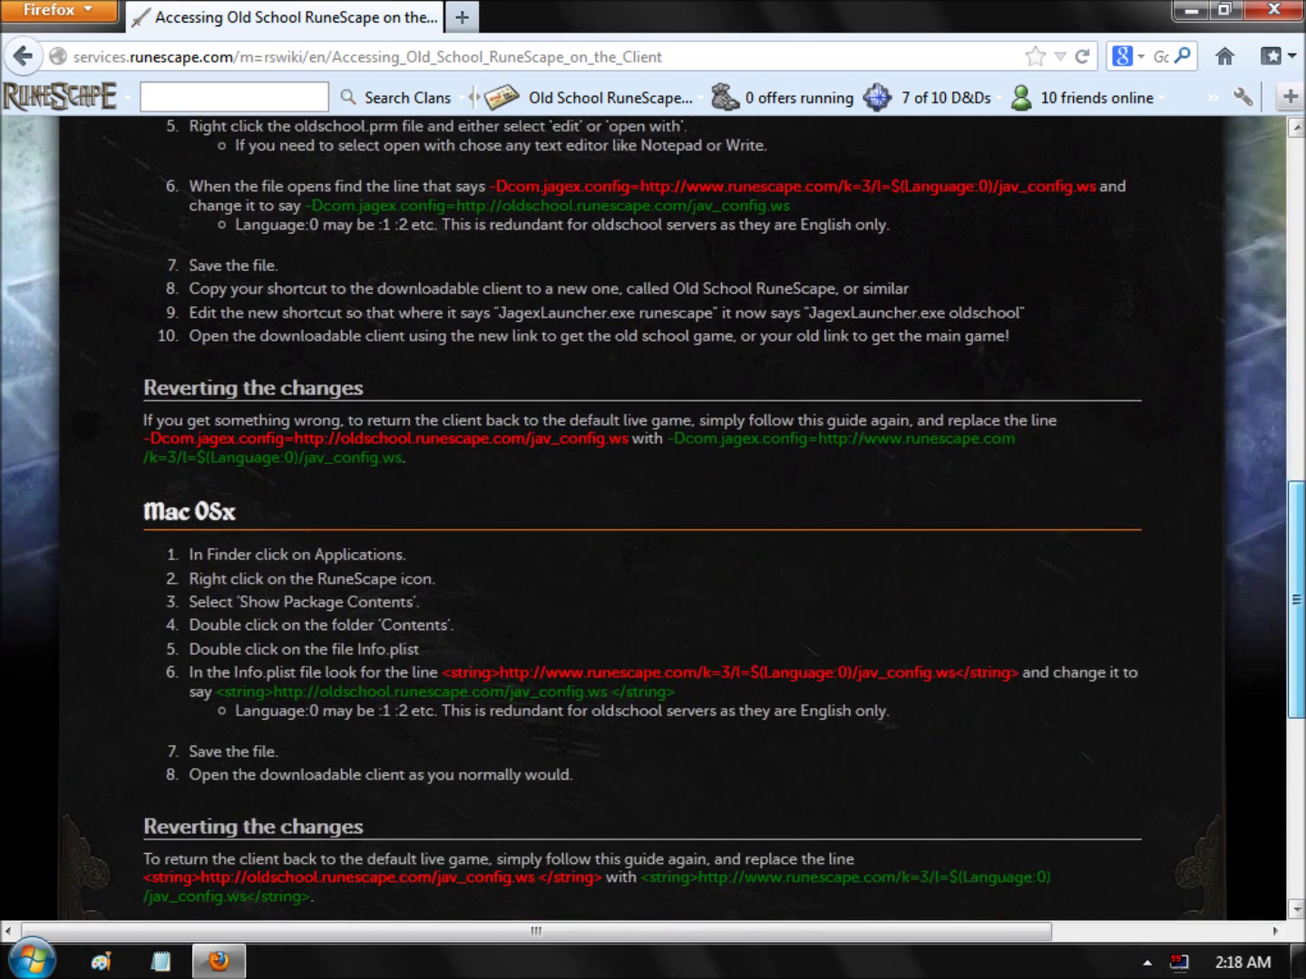
scroll(653, 518, "up", 3)
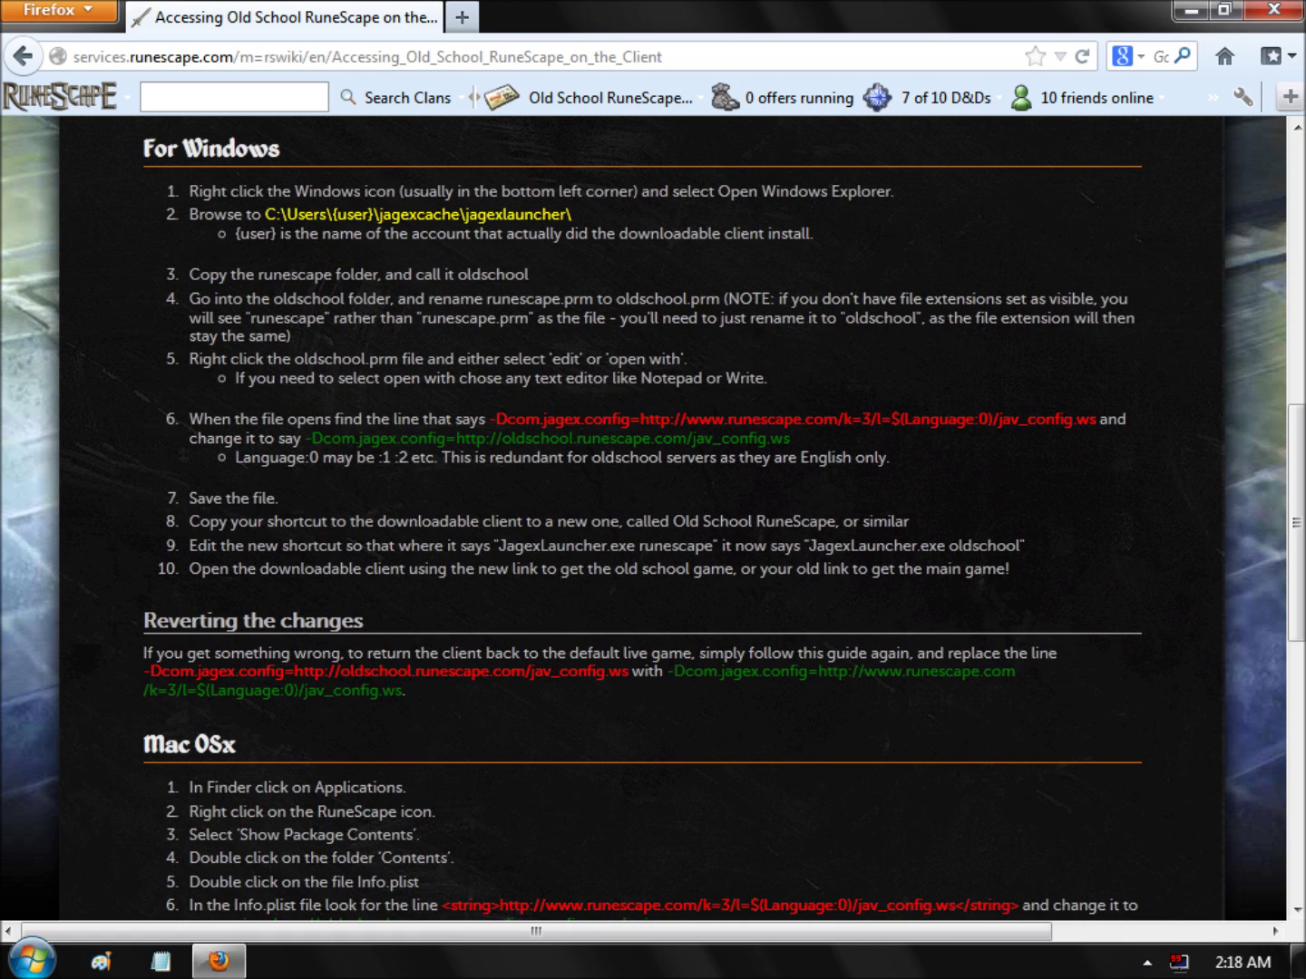
right_click(41, 968)
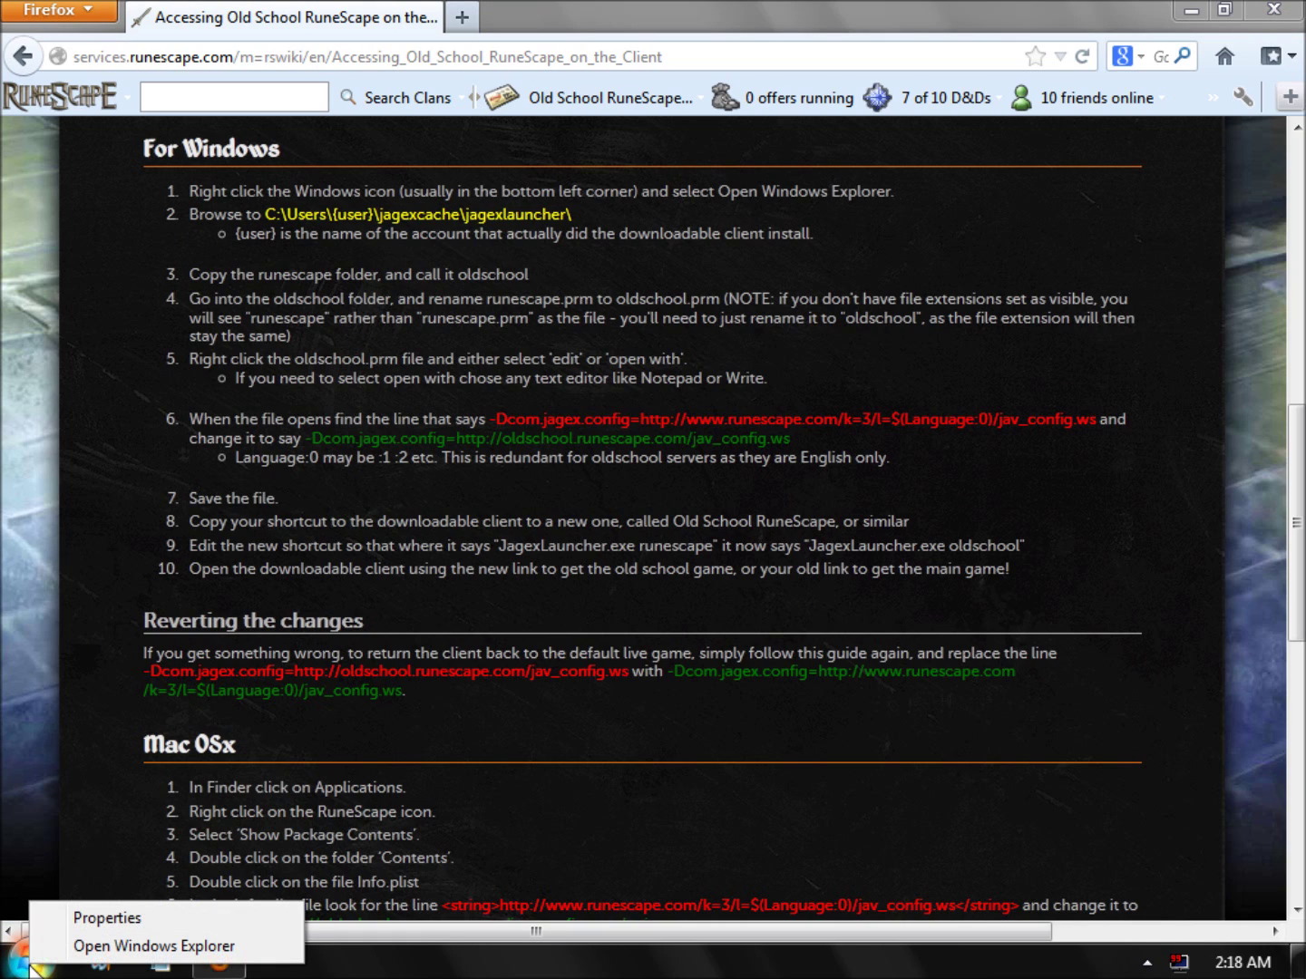
Step: Search the Start menu for 'runescape' and open the jagexlauncher\runescape folder
left_click(84, 952)
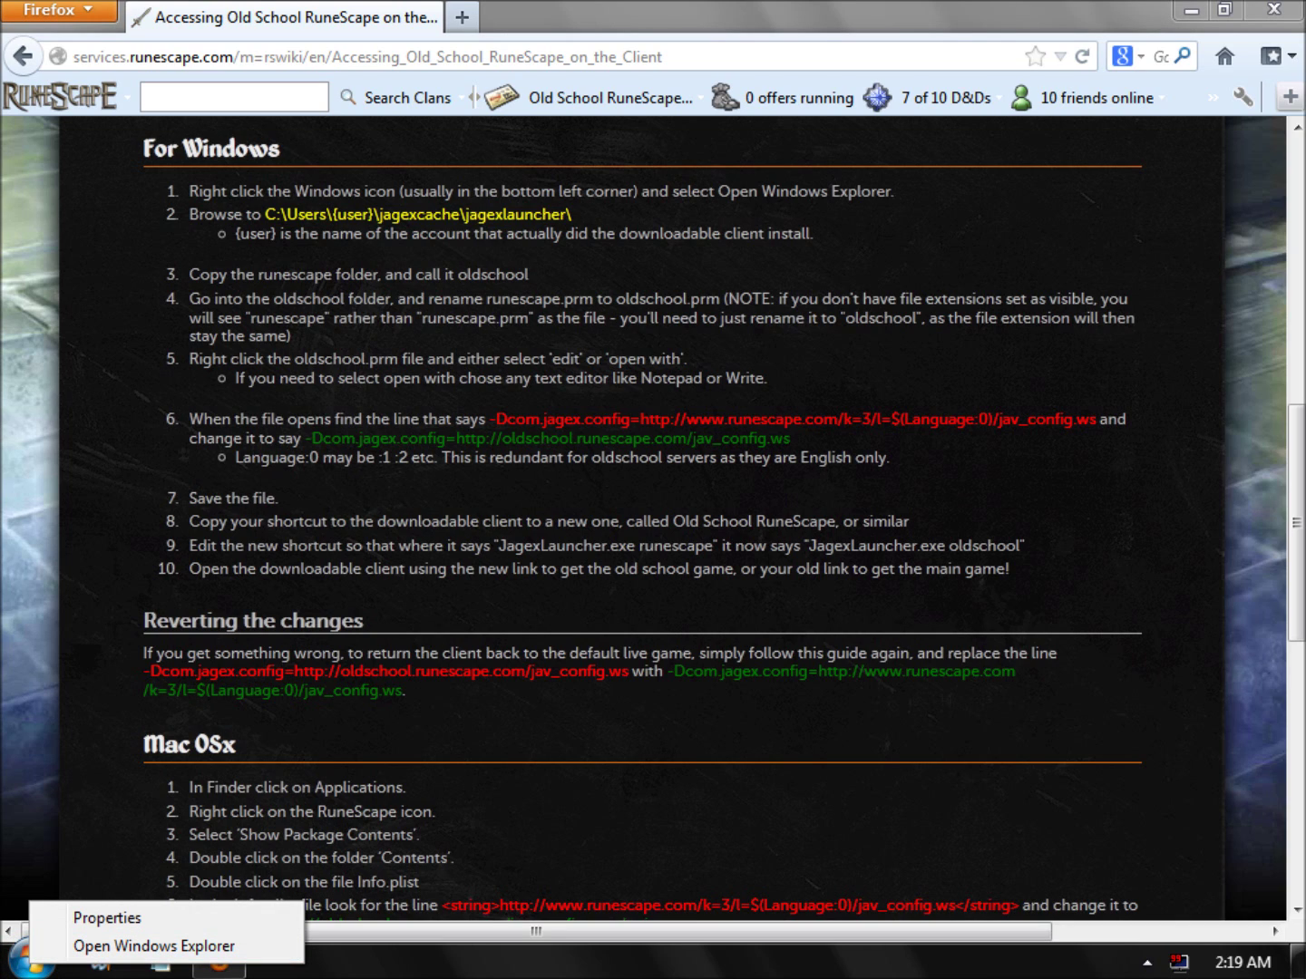
key("super")
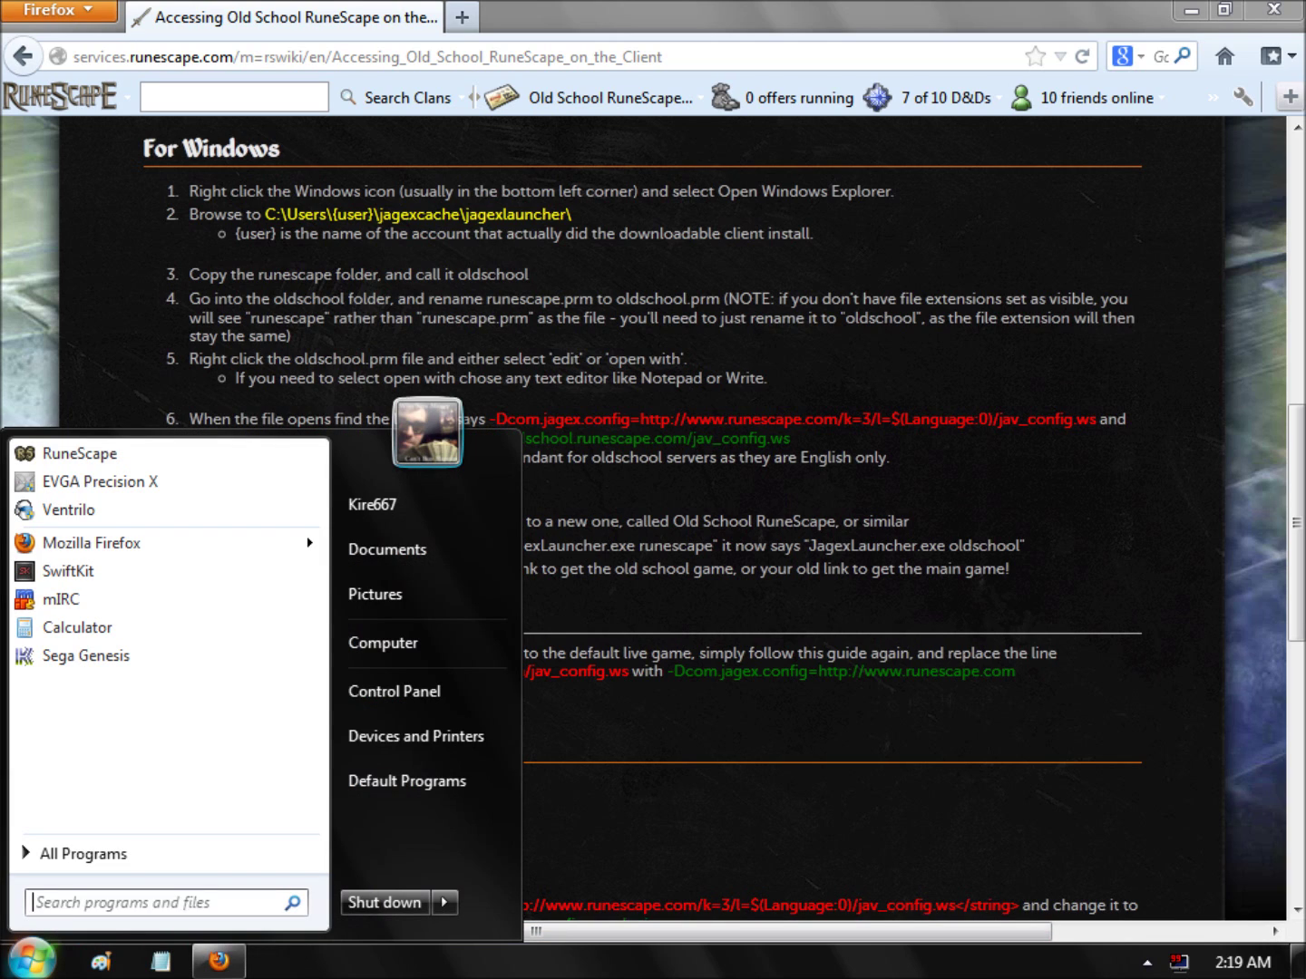
type("runescape")
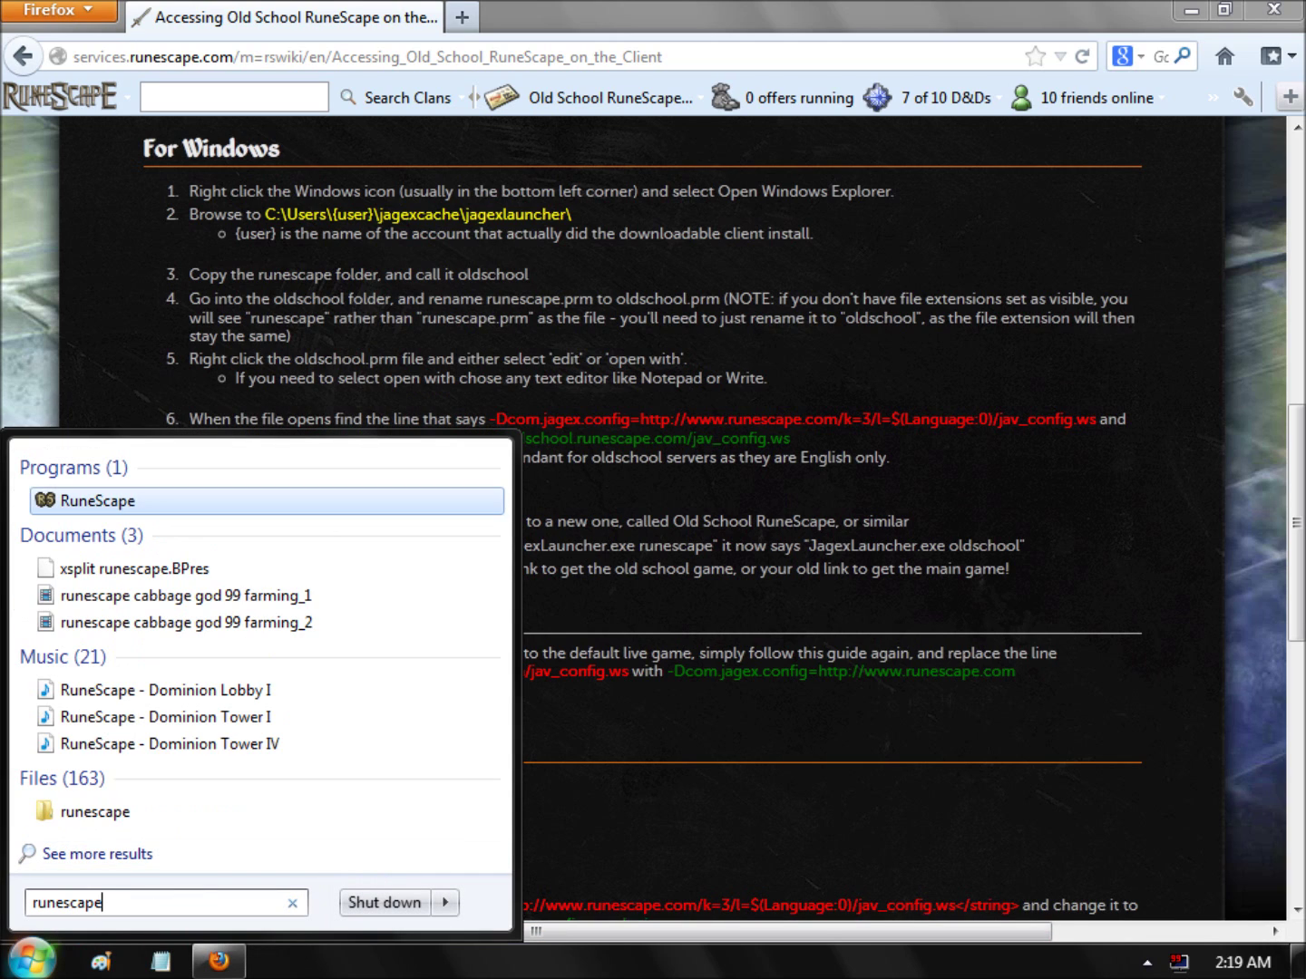
left_click(109, 813)
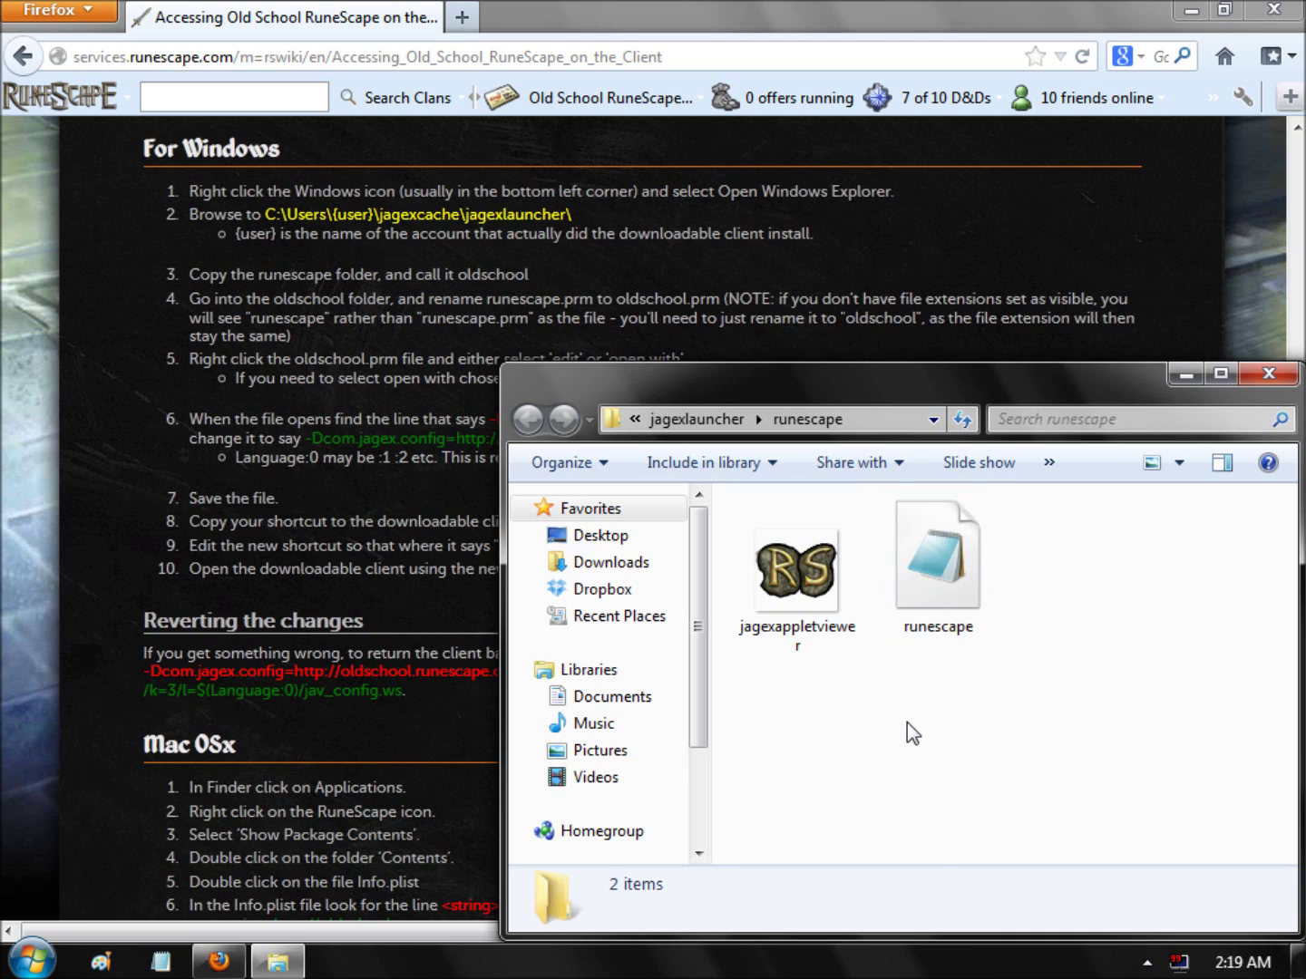
Step: Duplicate the runescape folder in jagexlauncher and rename the copy 'oldschool'
key("alt+Up")
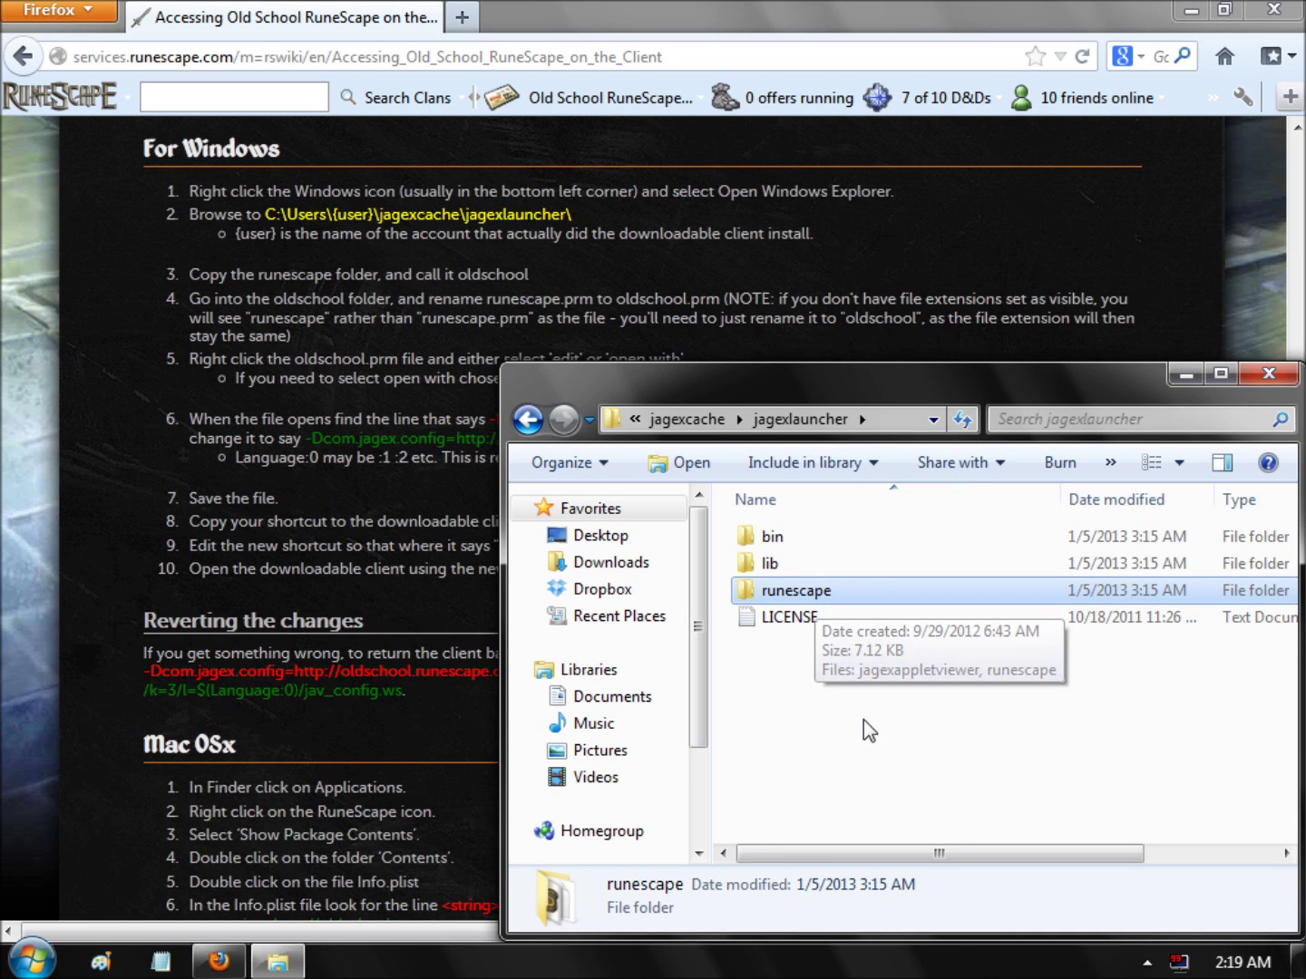
key("ctrl+c")
key("ctrl+v")
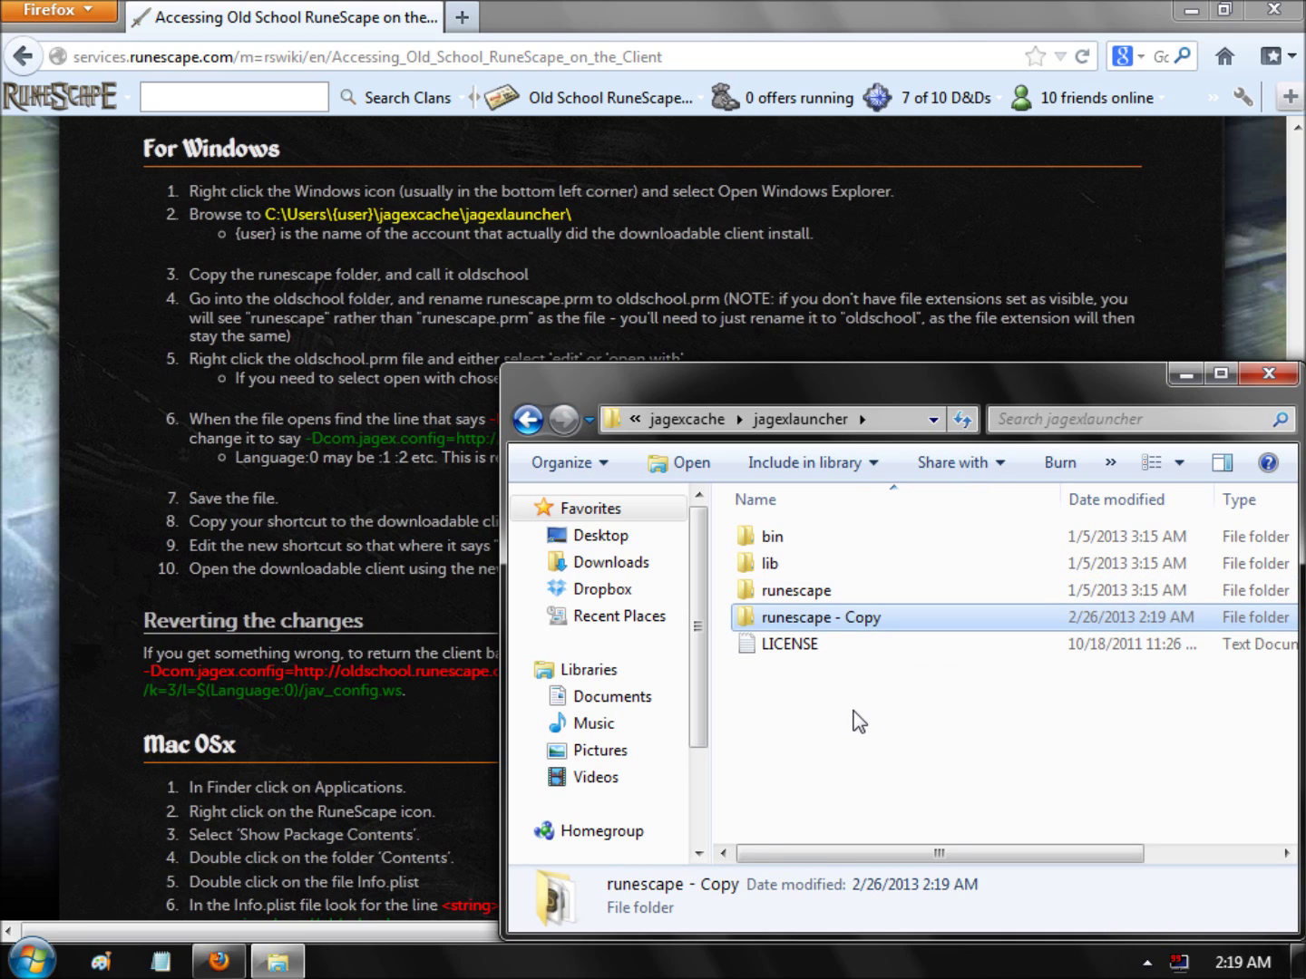
left_click(842, 620)
left_click(876, 618)
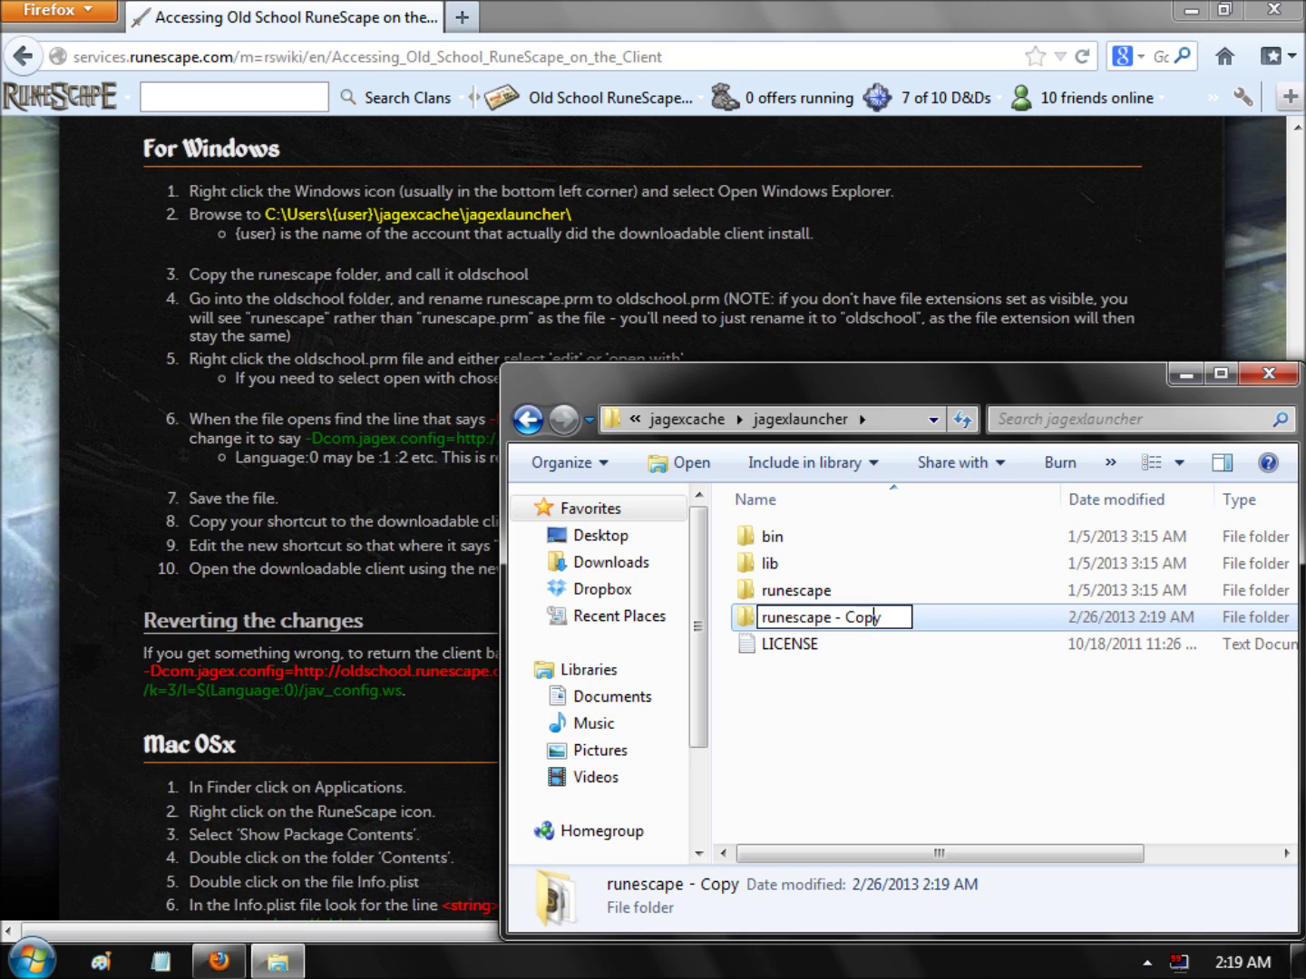
key("ctrl+a")
type("o")
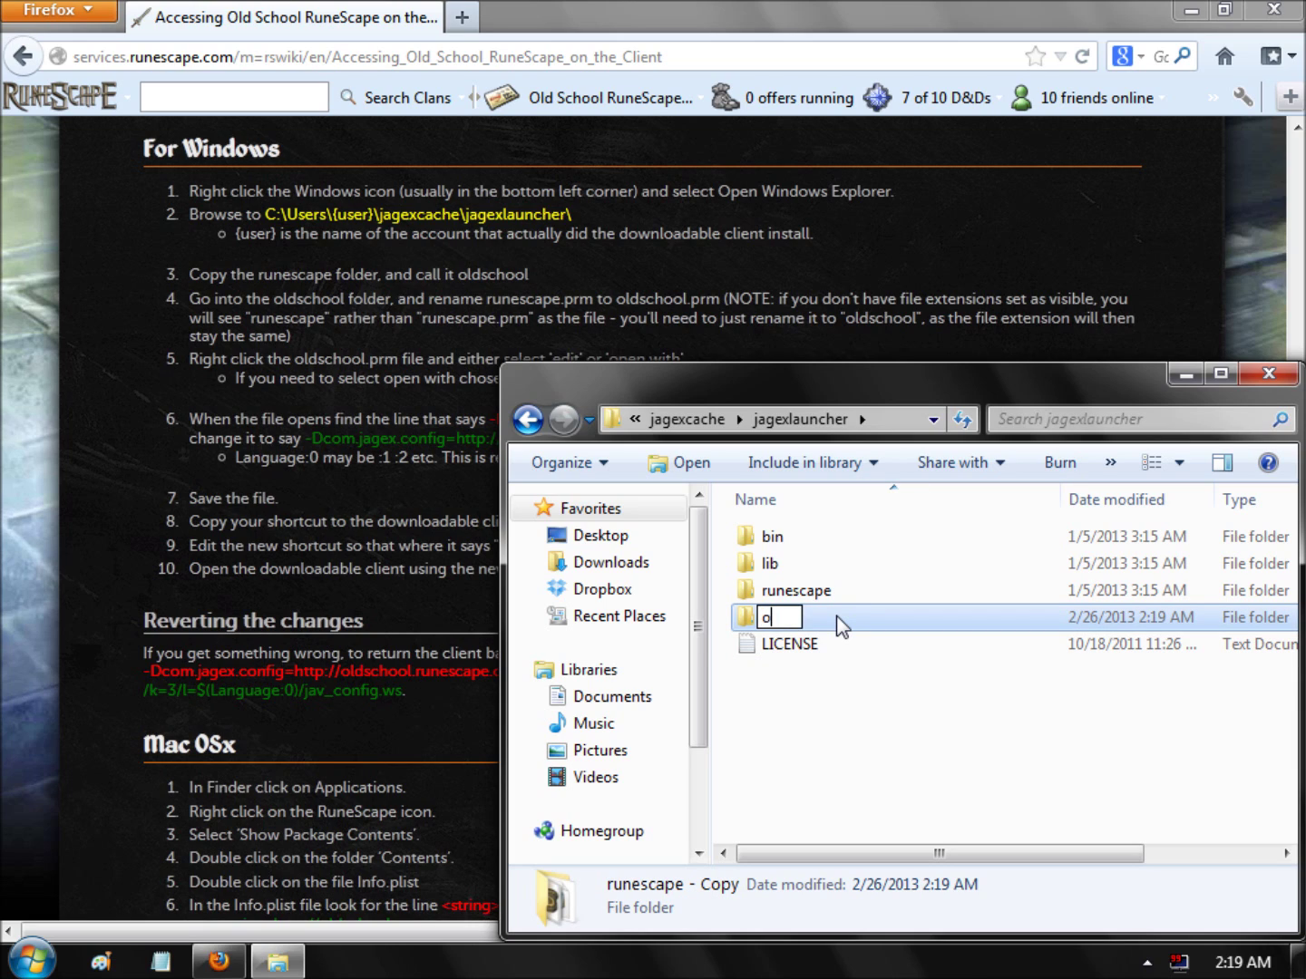
type("ldschool")
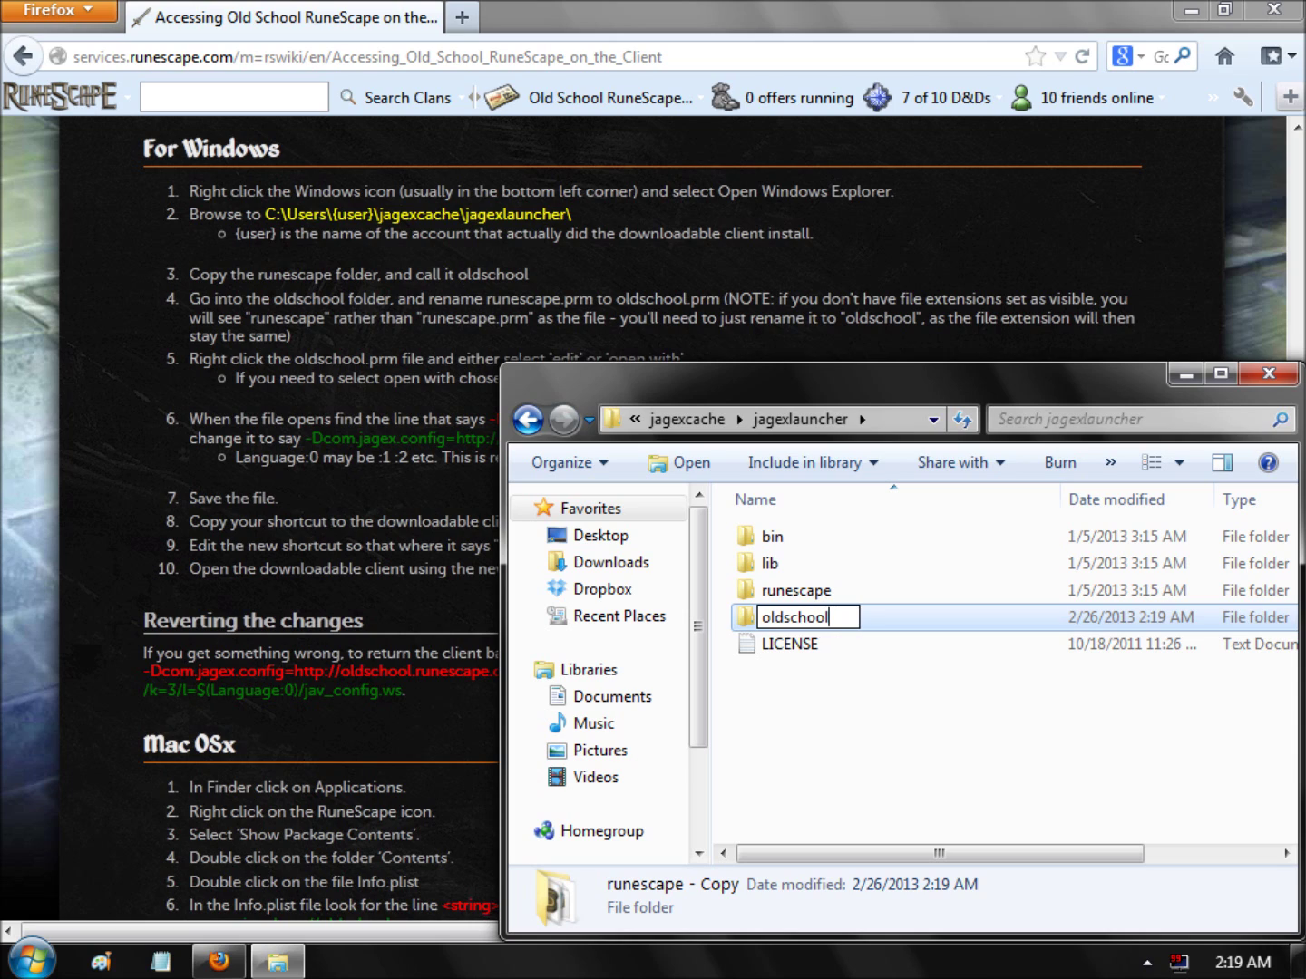
key("Return")
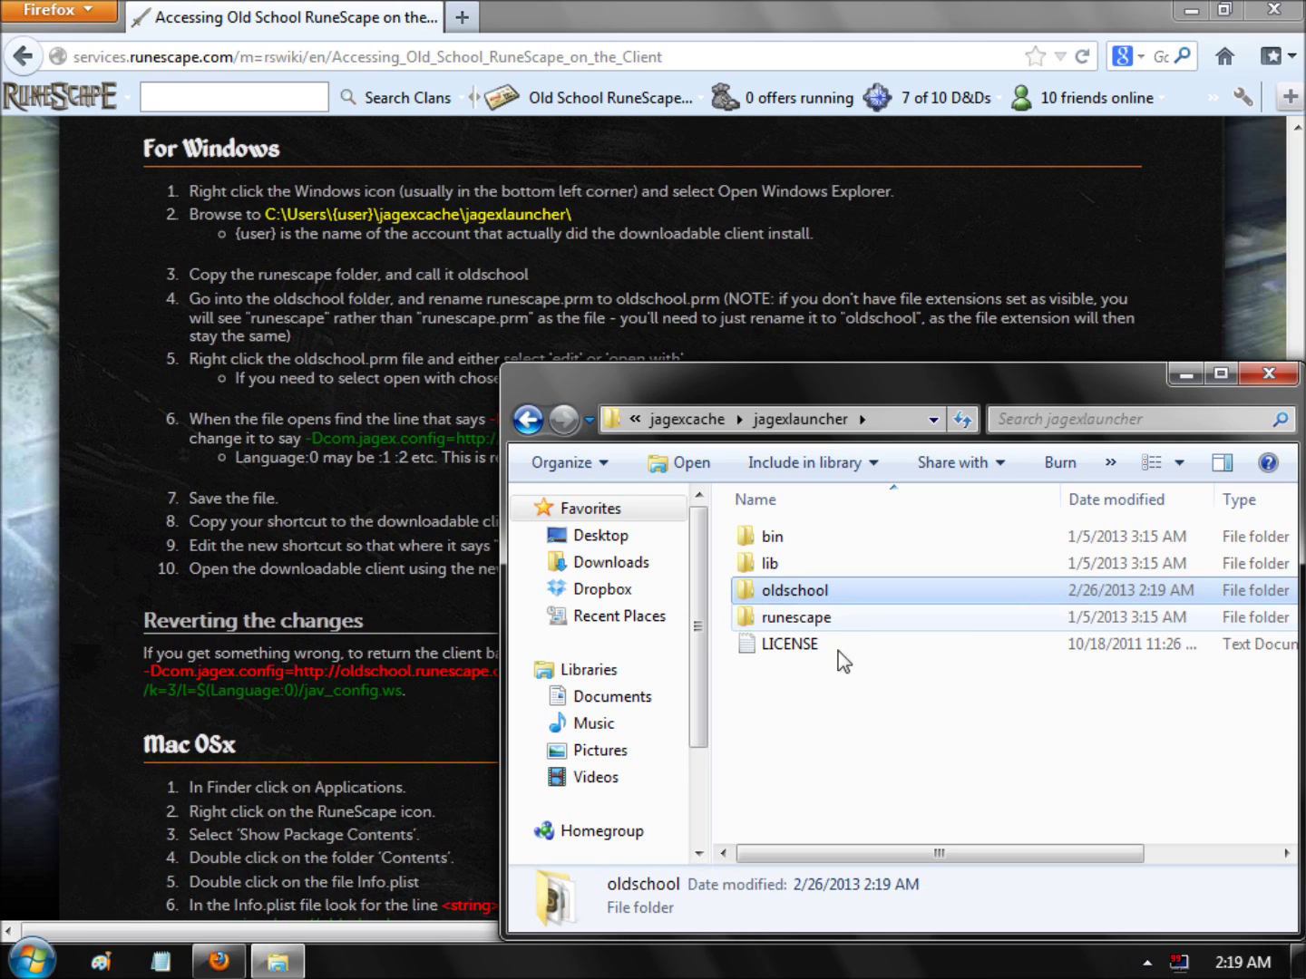
Step: Inside the oldschool folder, rename the runescape file to 'oldschool'
key("Return")
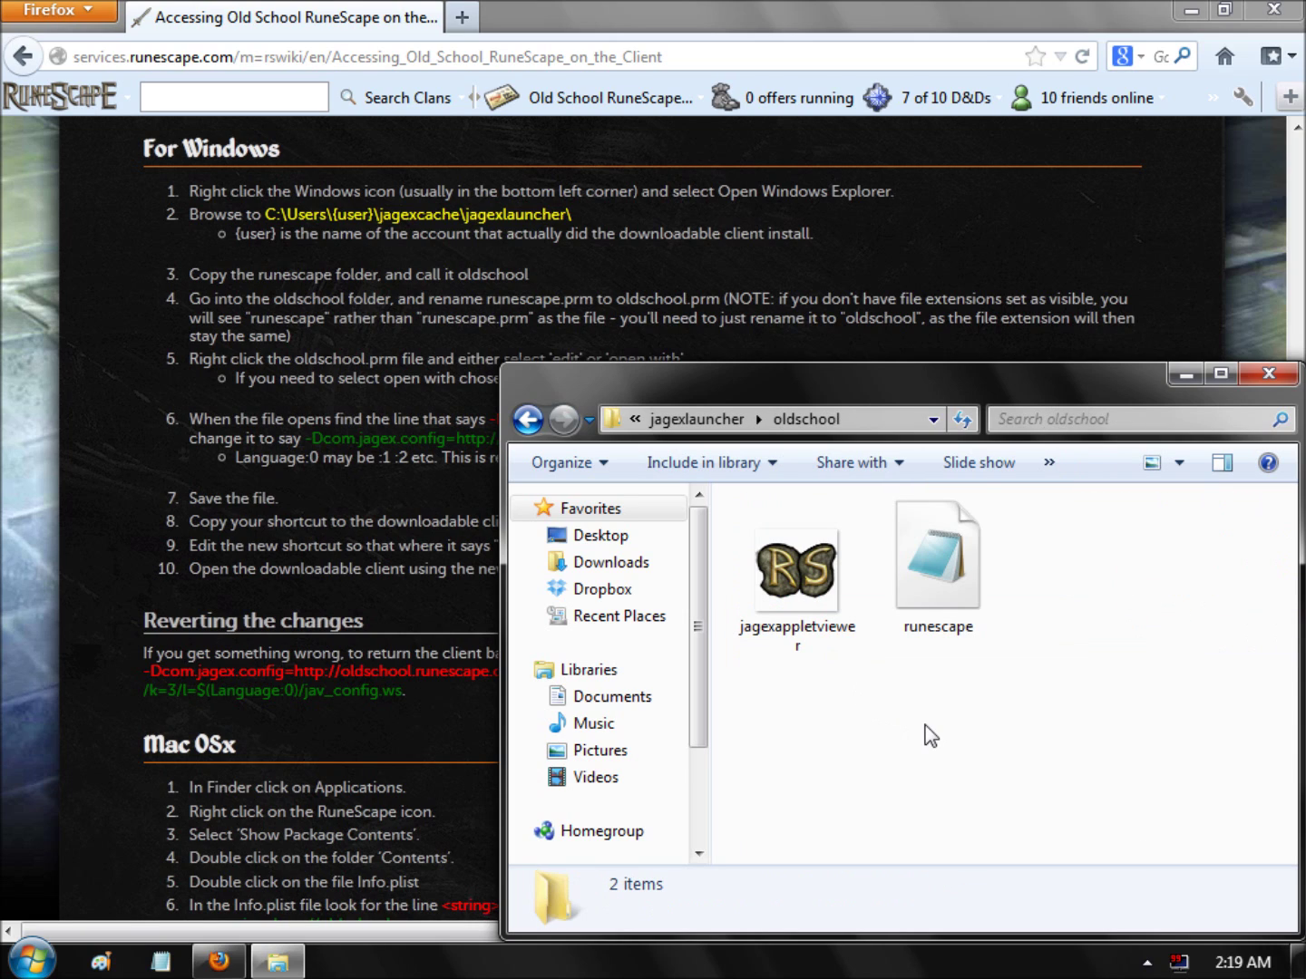
left_click(951, 585)
key("F2")
type("oldschool")
key("Return")
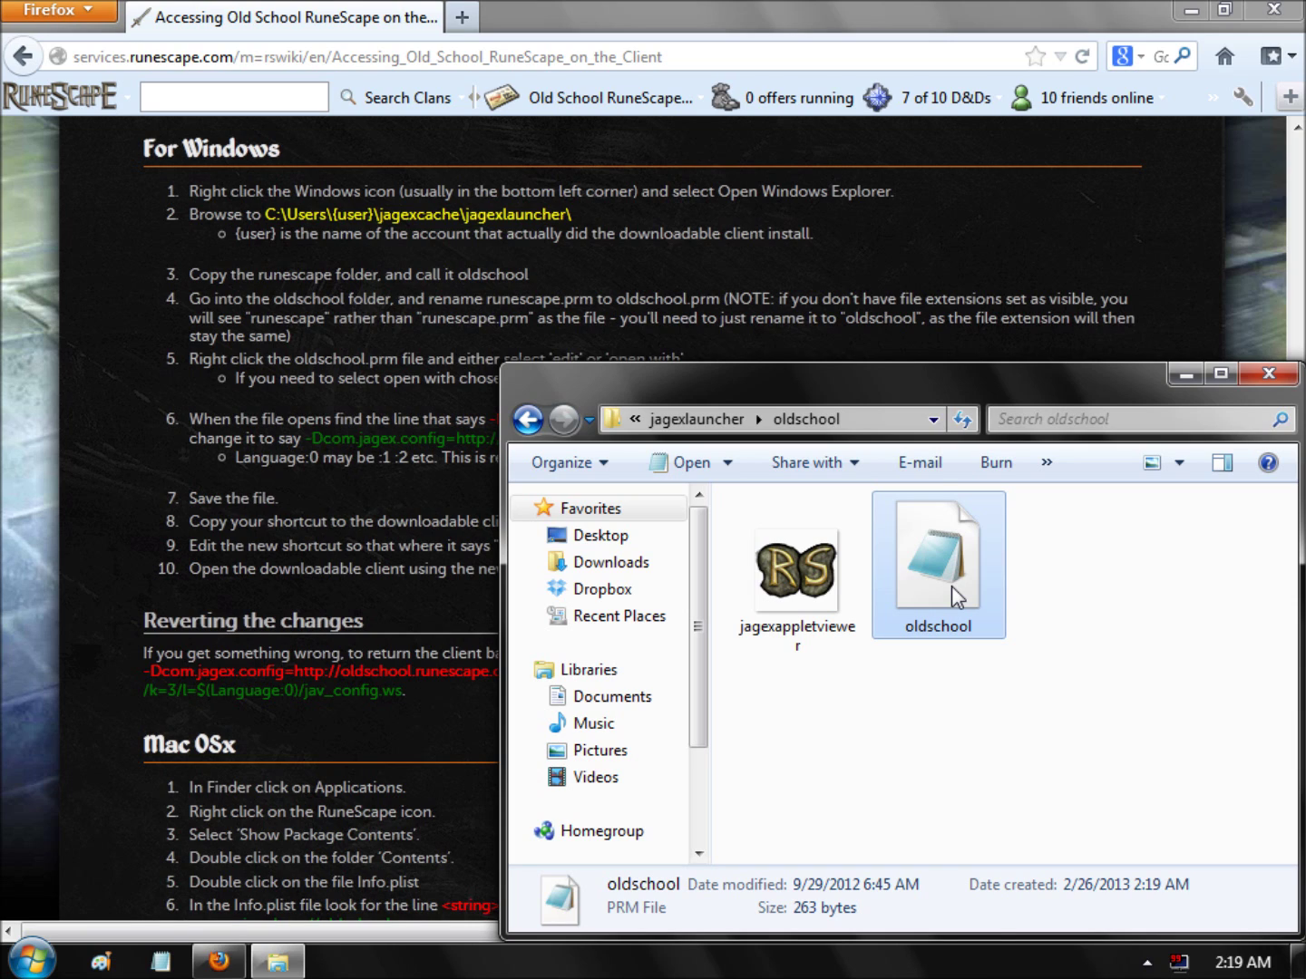
Step: Make Notepad the default program for oldschool.prm and open the file in it
right_click(951, 585)
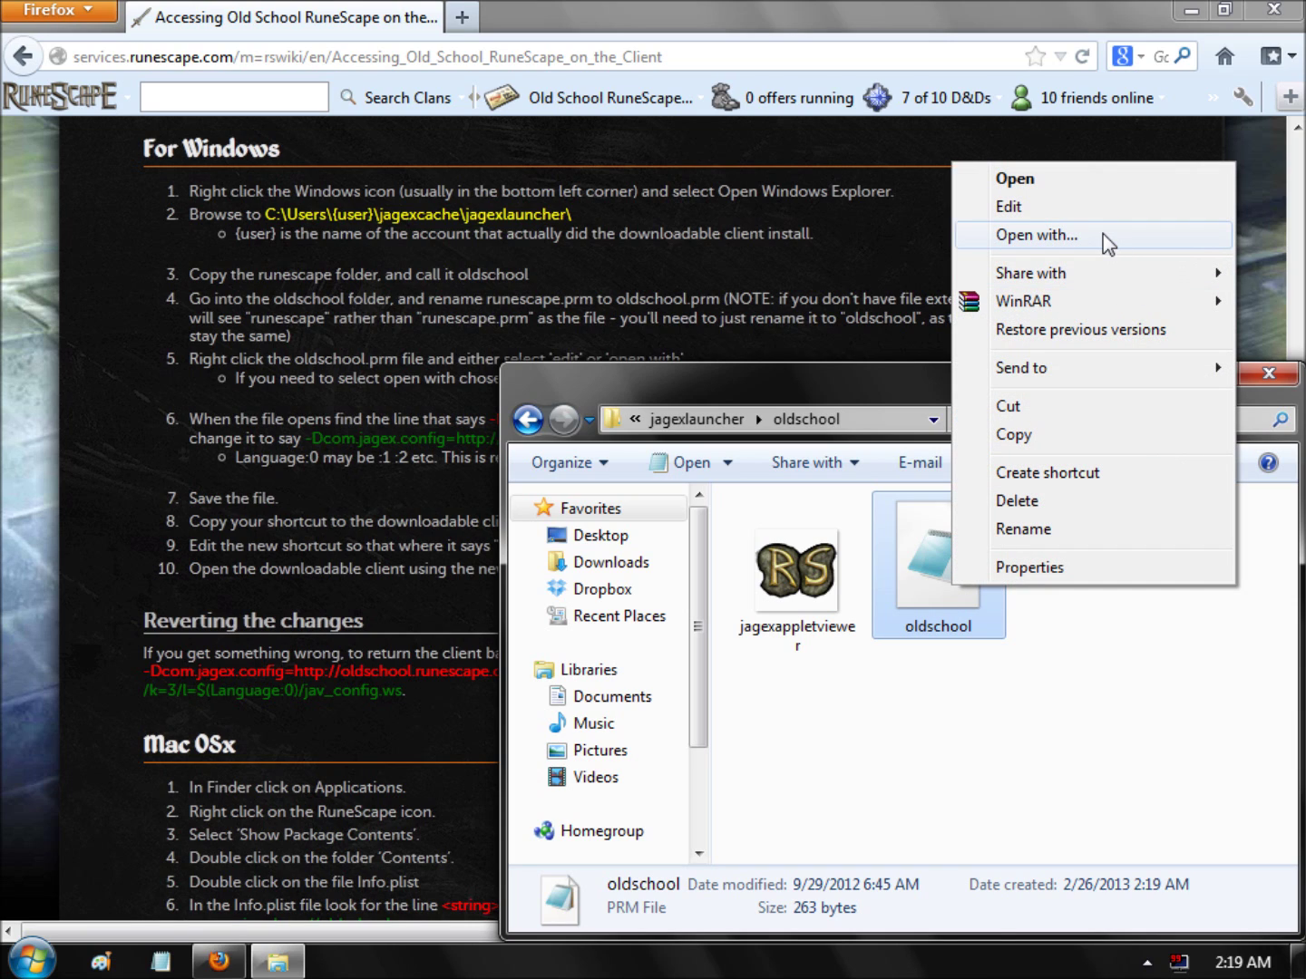
left_click(1060, 564)
left_click(1164, 484)
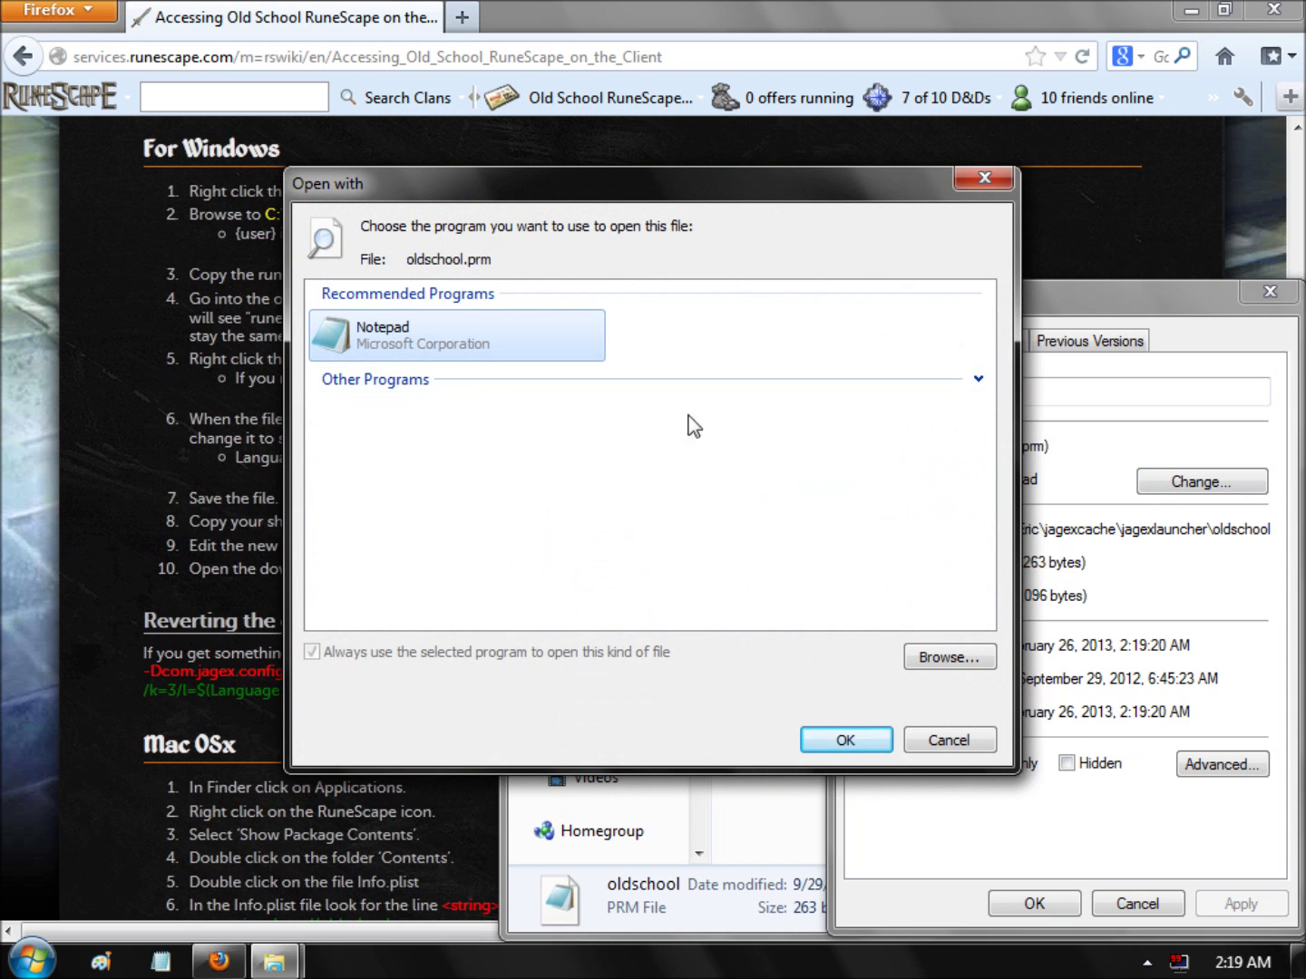
left_click(843, 740)
left_click(1218, 907)
left_click(1039, 905)
left_click(941, 625)
double_click(982, 570)
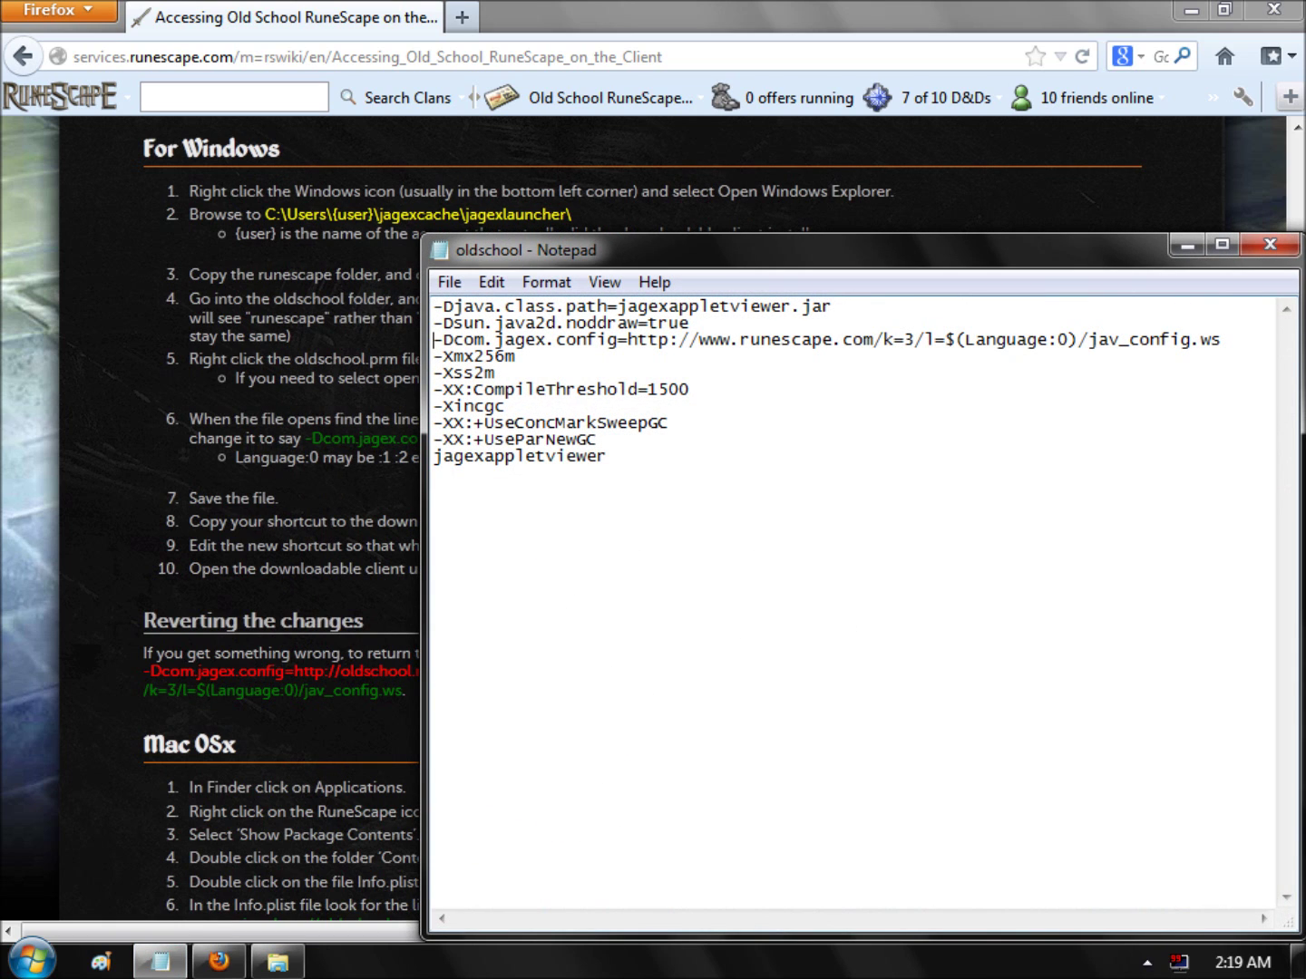
Step: In the Firefox guide, select the green replacement config line from step 6
left_click(305, 494)
left_click_drag(497, 420, 1098, 419)
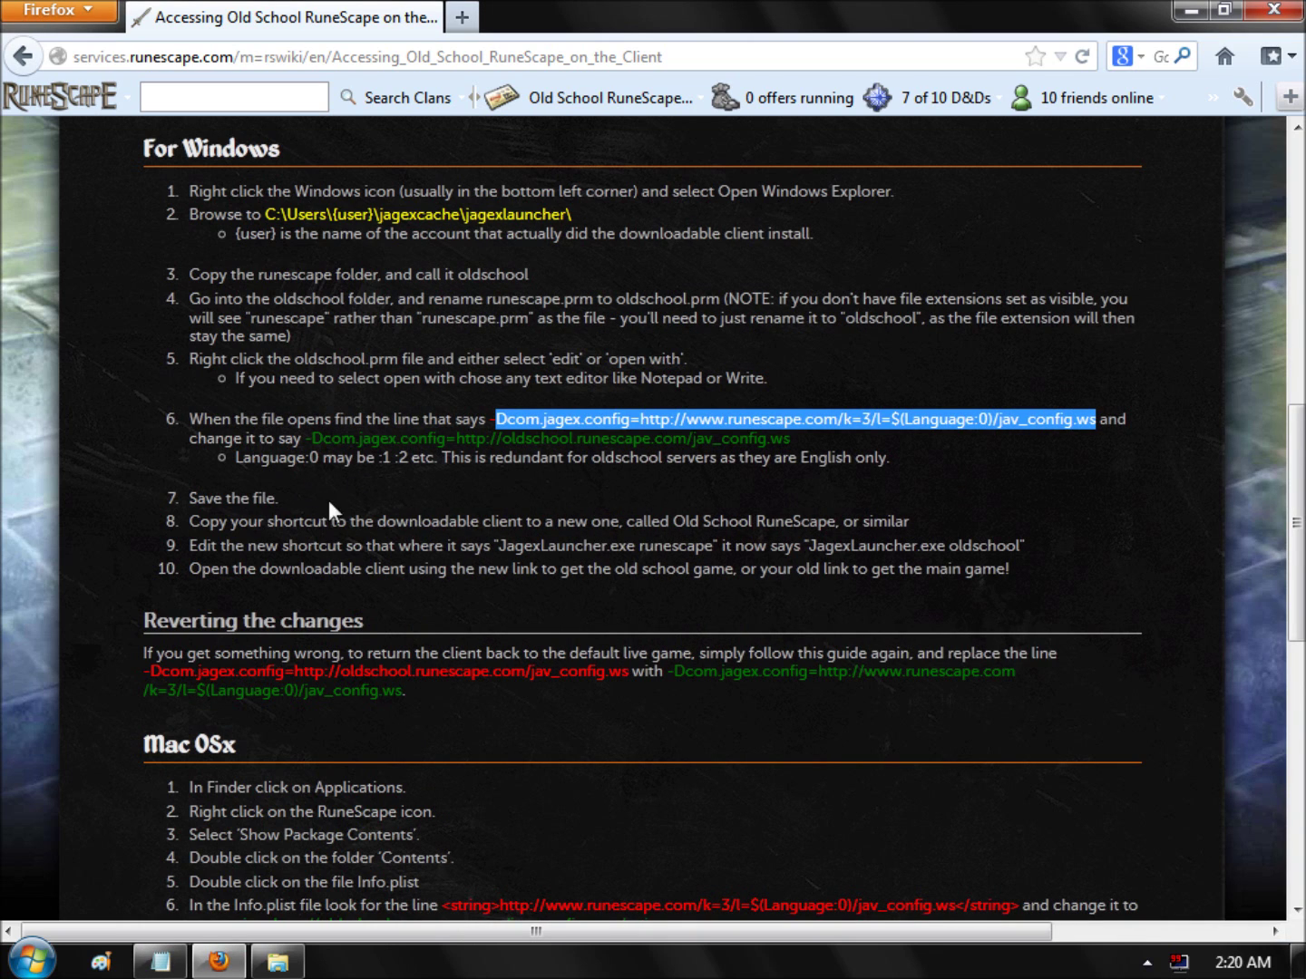
left_click(413, 517)
left_click_drag(306, 438, 789, 437)
key("ctrl+c")
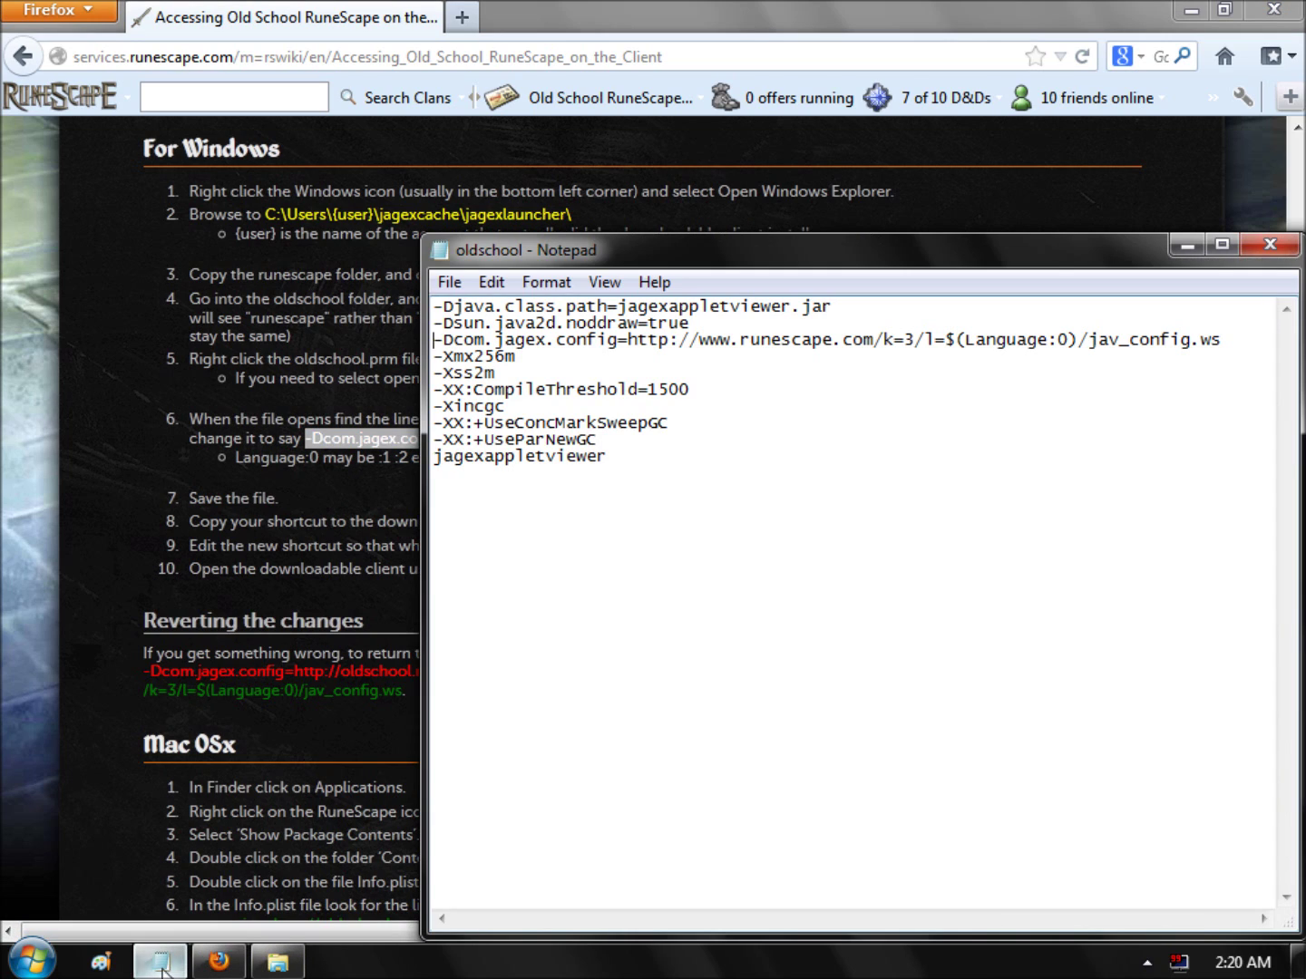
left_click(160, 960)
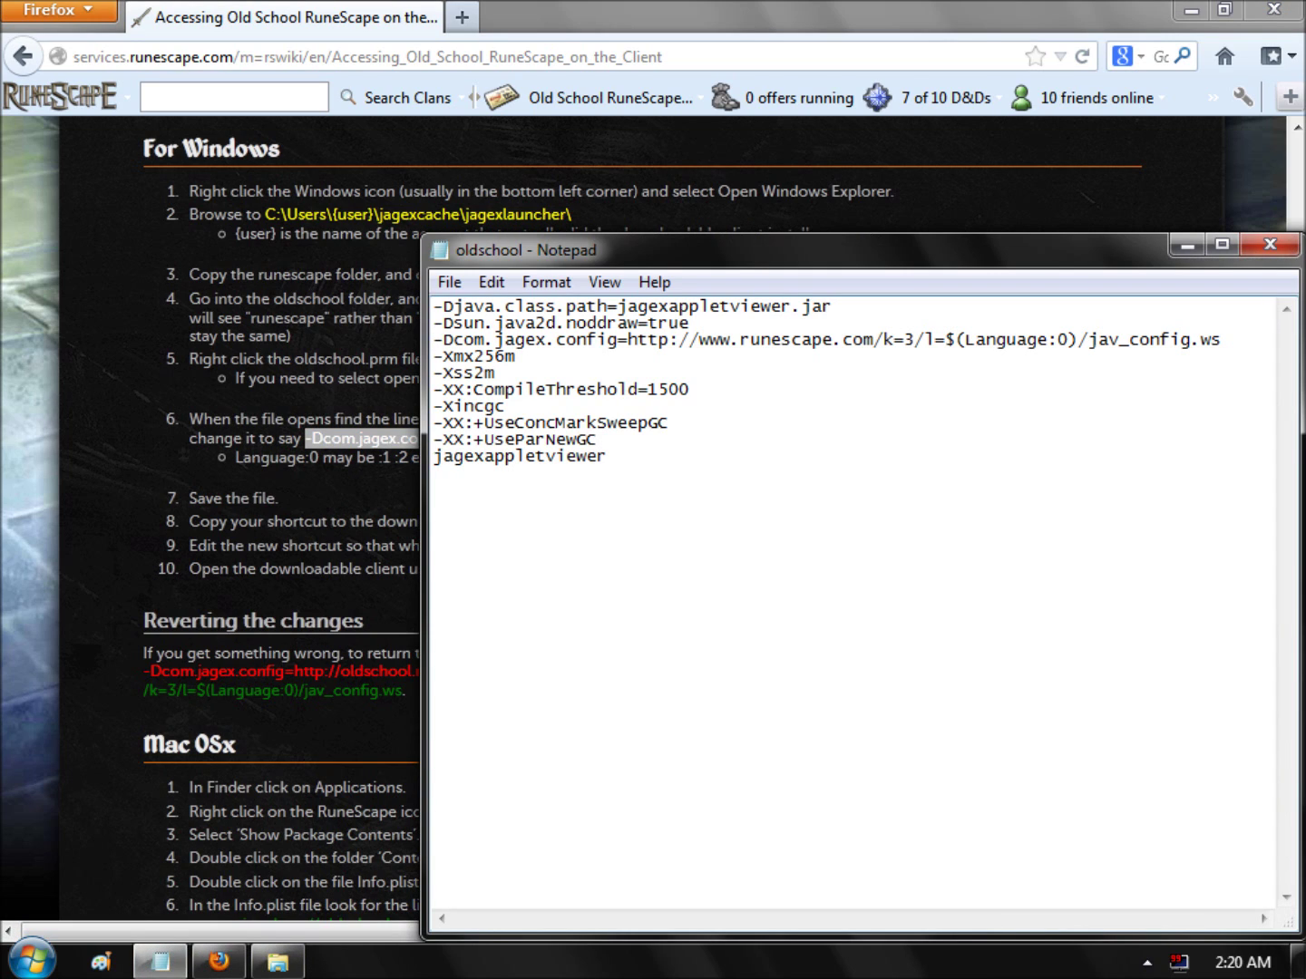
key("shift+End")
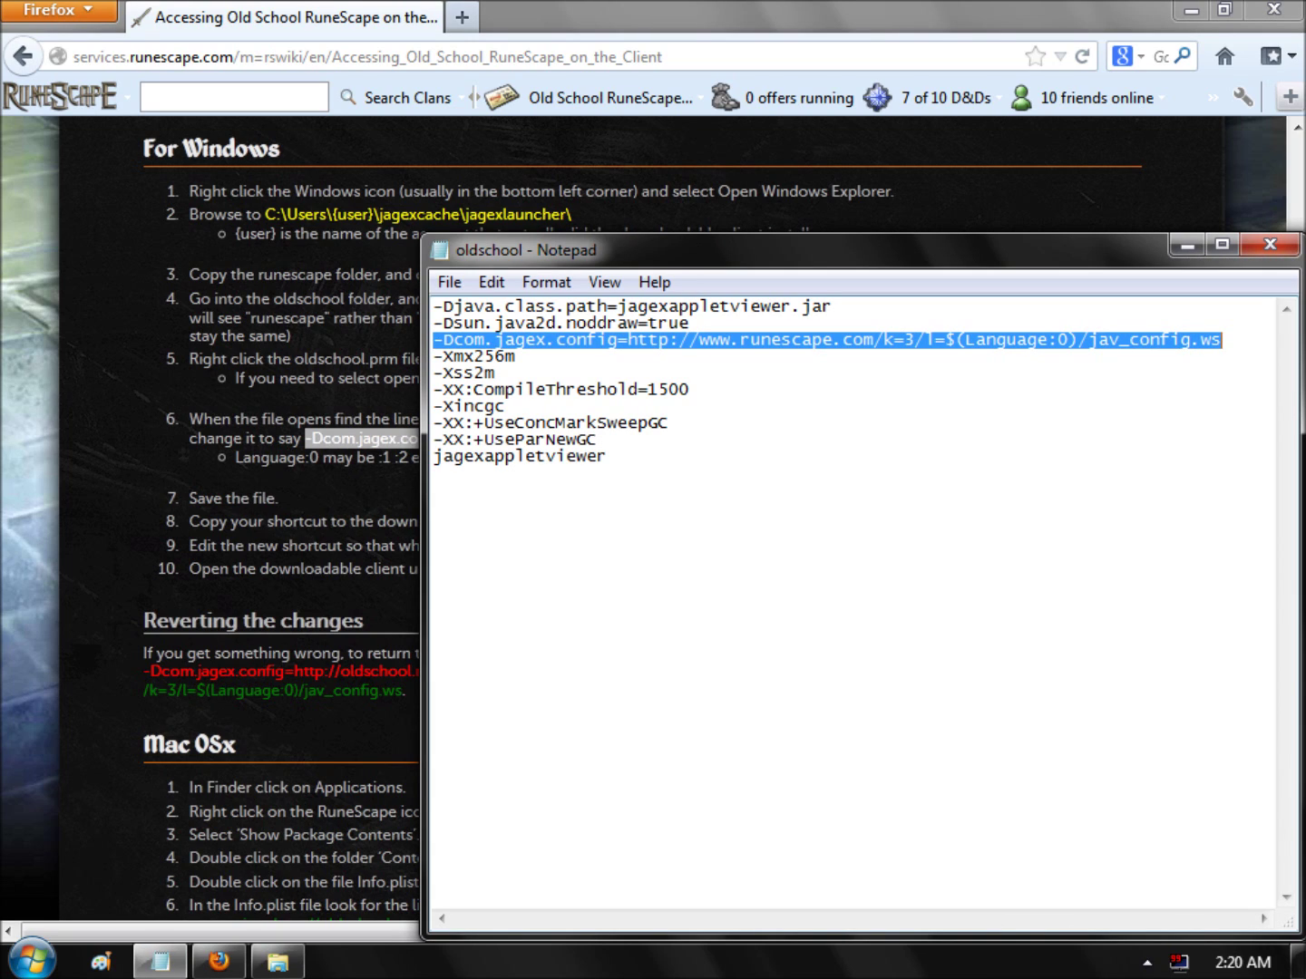
key("ctrl+v")
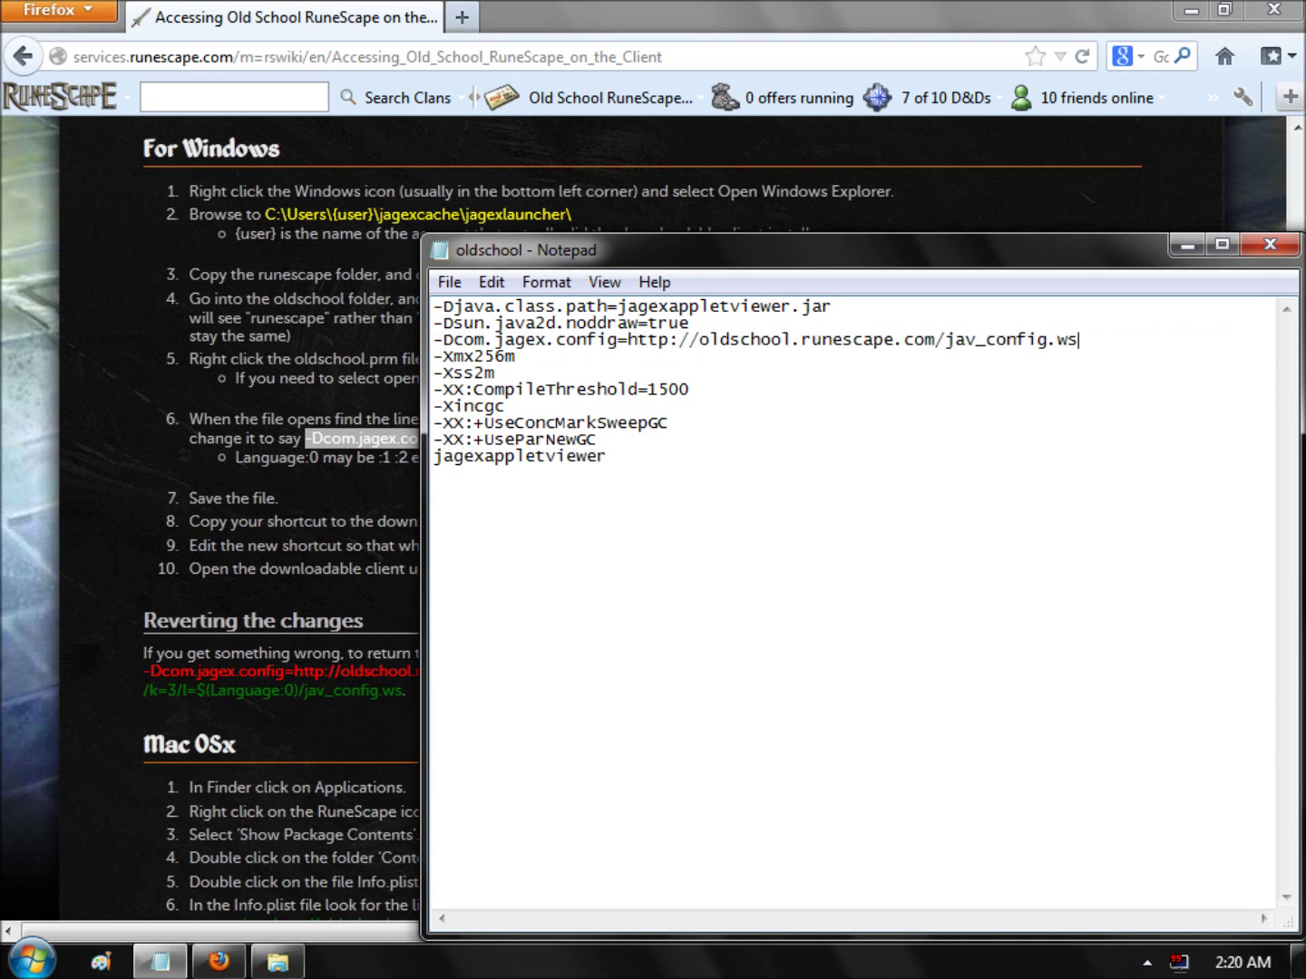
left_click(450, 282)
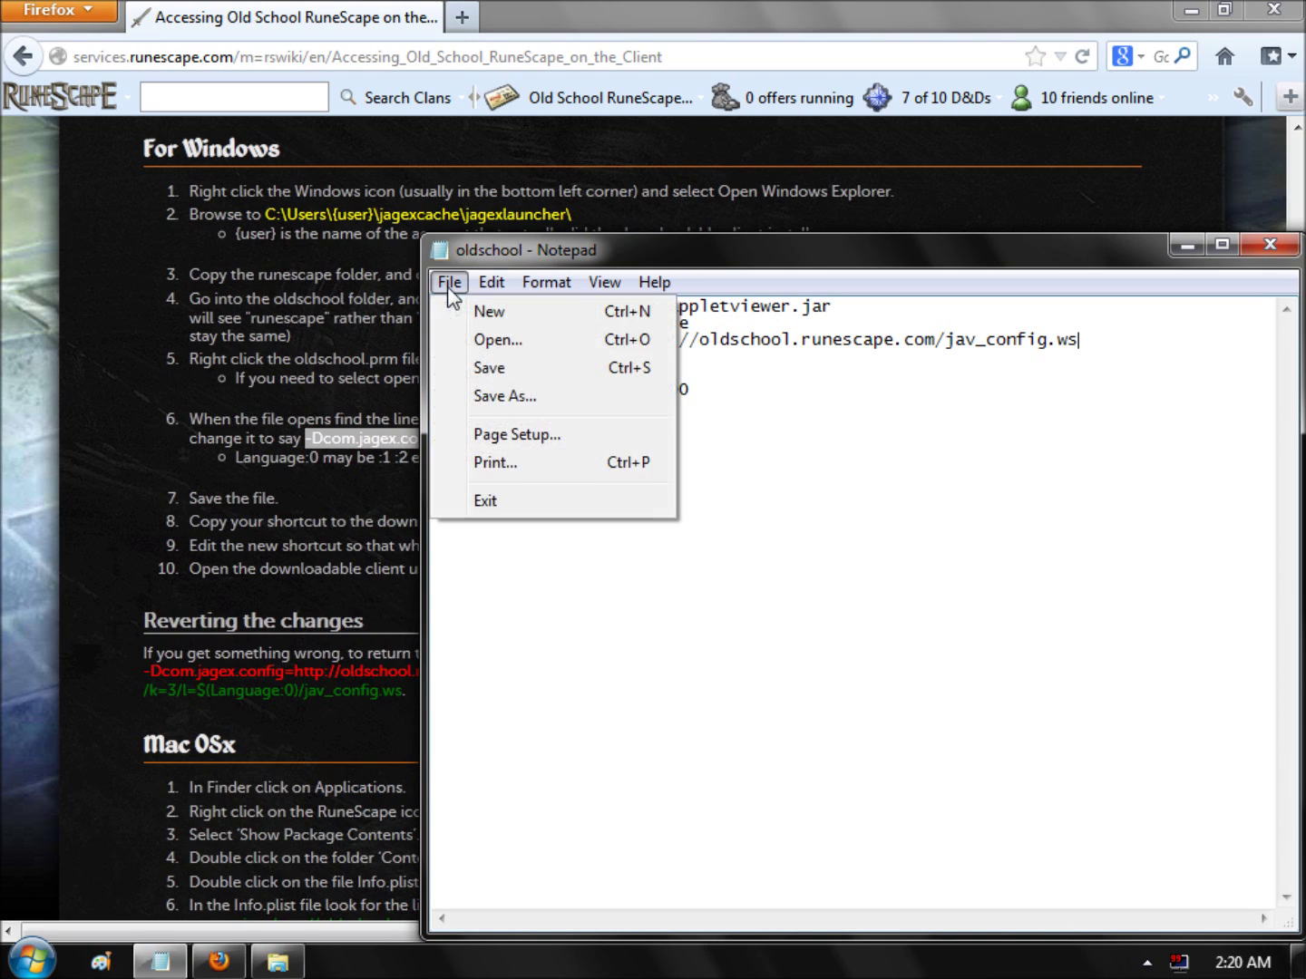
left_click(486, 369)
left_click(1273, 246)
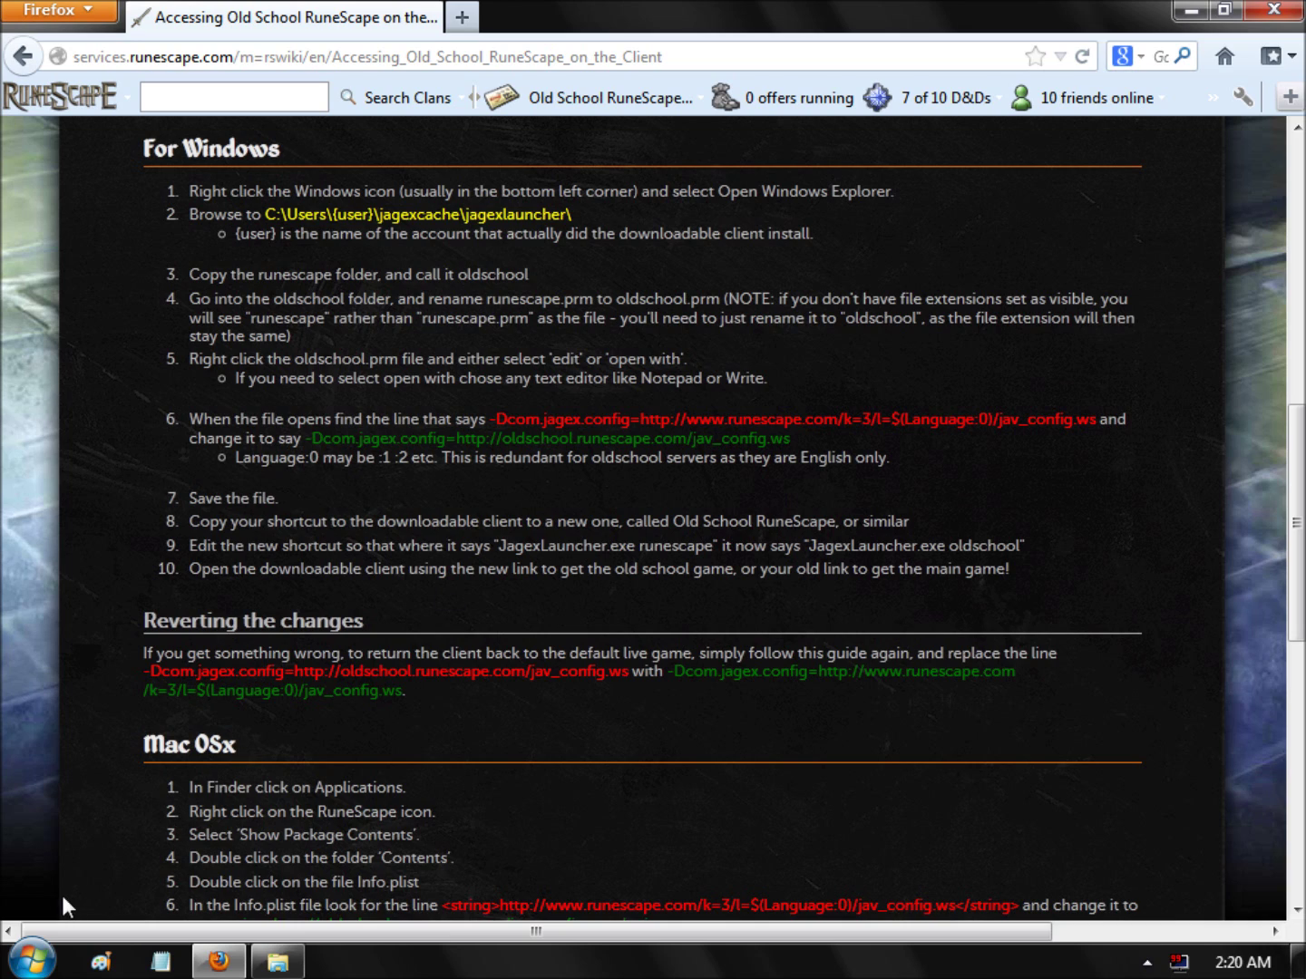
Step: Change the end of the RuneScape shortcut's Target from 'runescape' to 'oldschool'
left_click(32, 959)
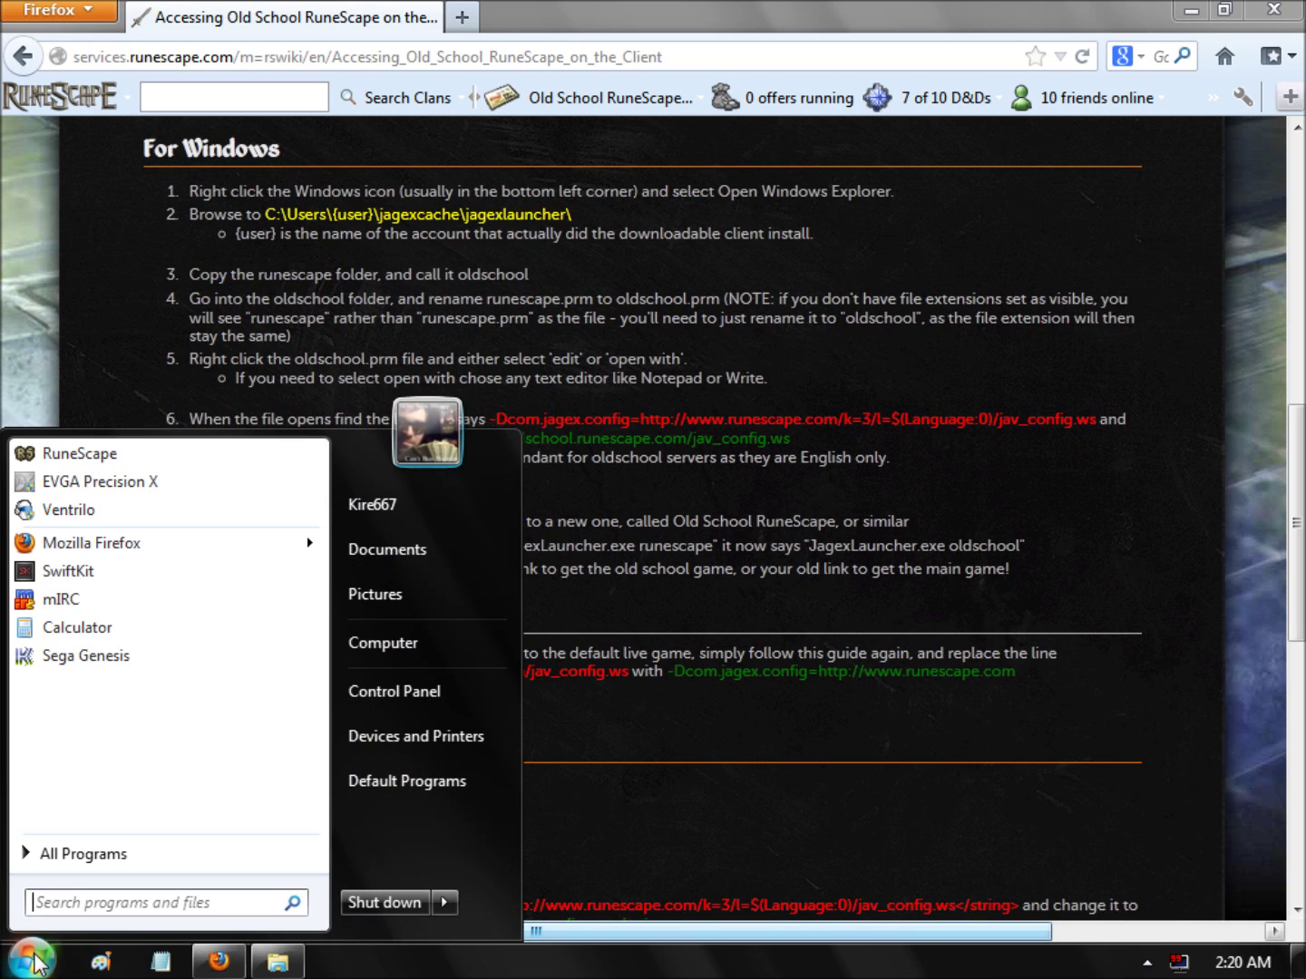
right_click(131, 454)
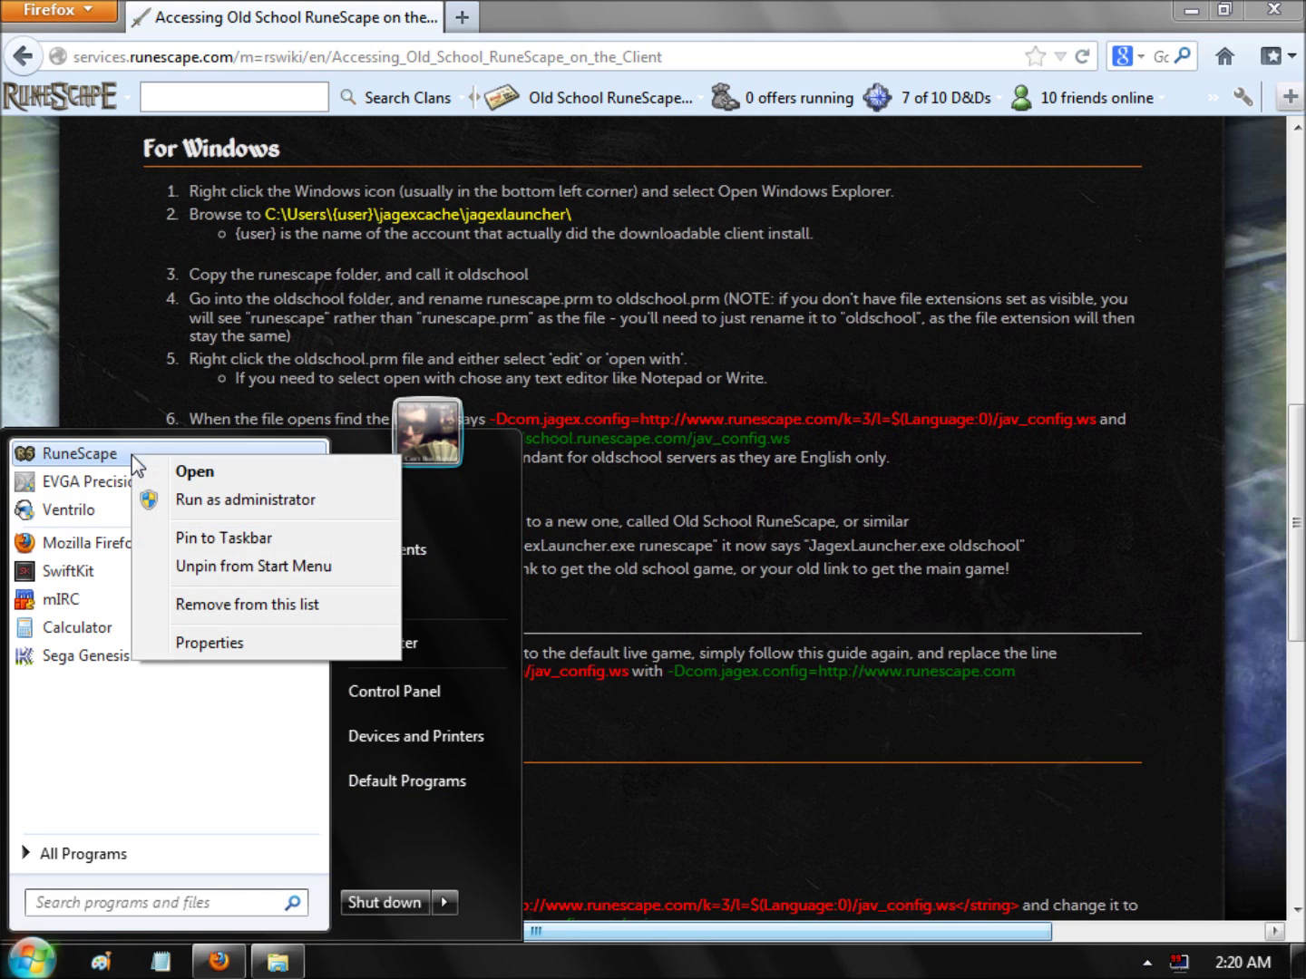
left_click(218, 643)
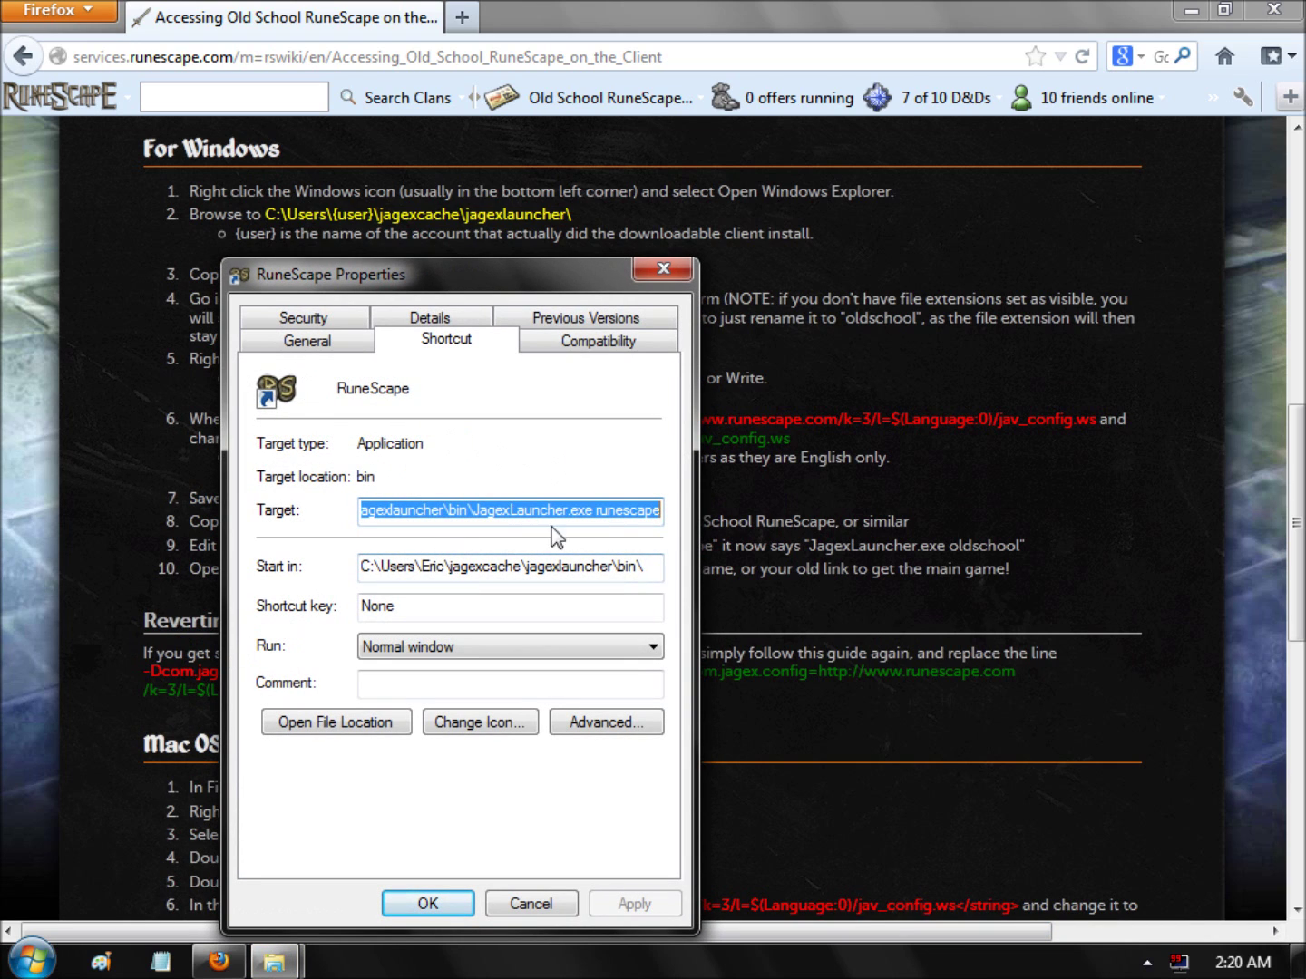
key("End")
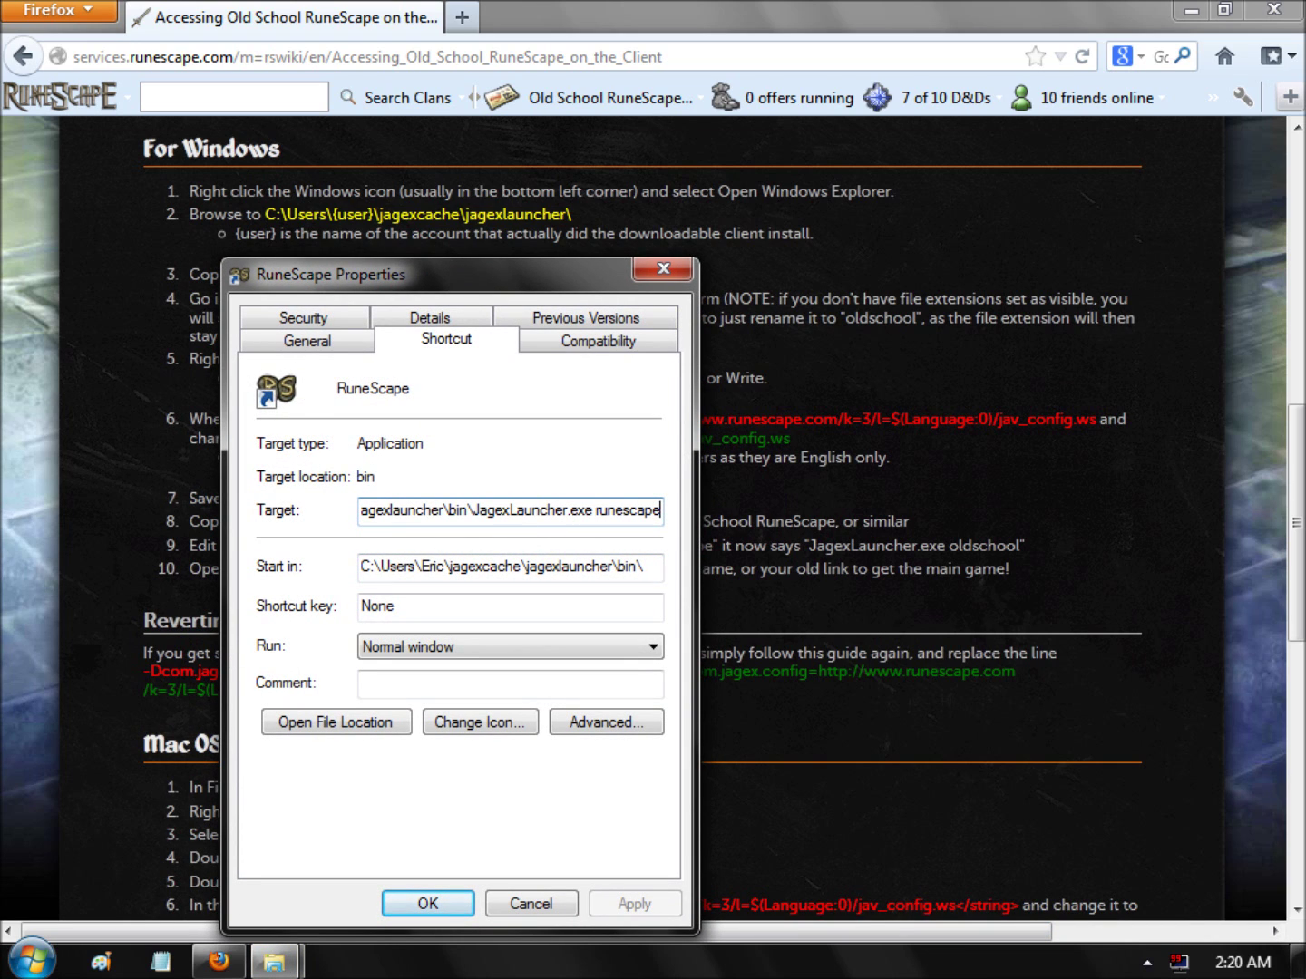
key("shift+End")
key("BackSpace")
type("oldschool")
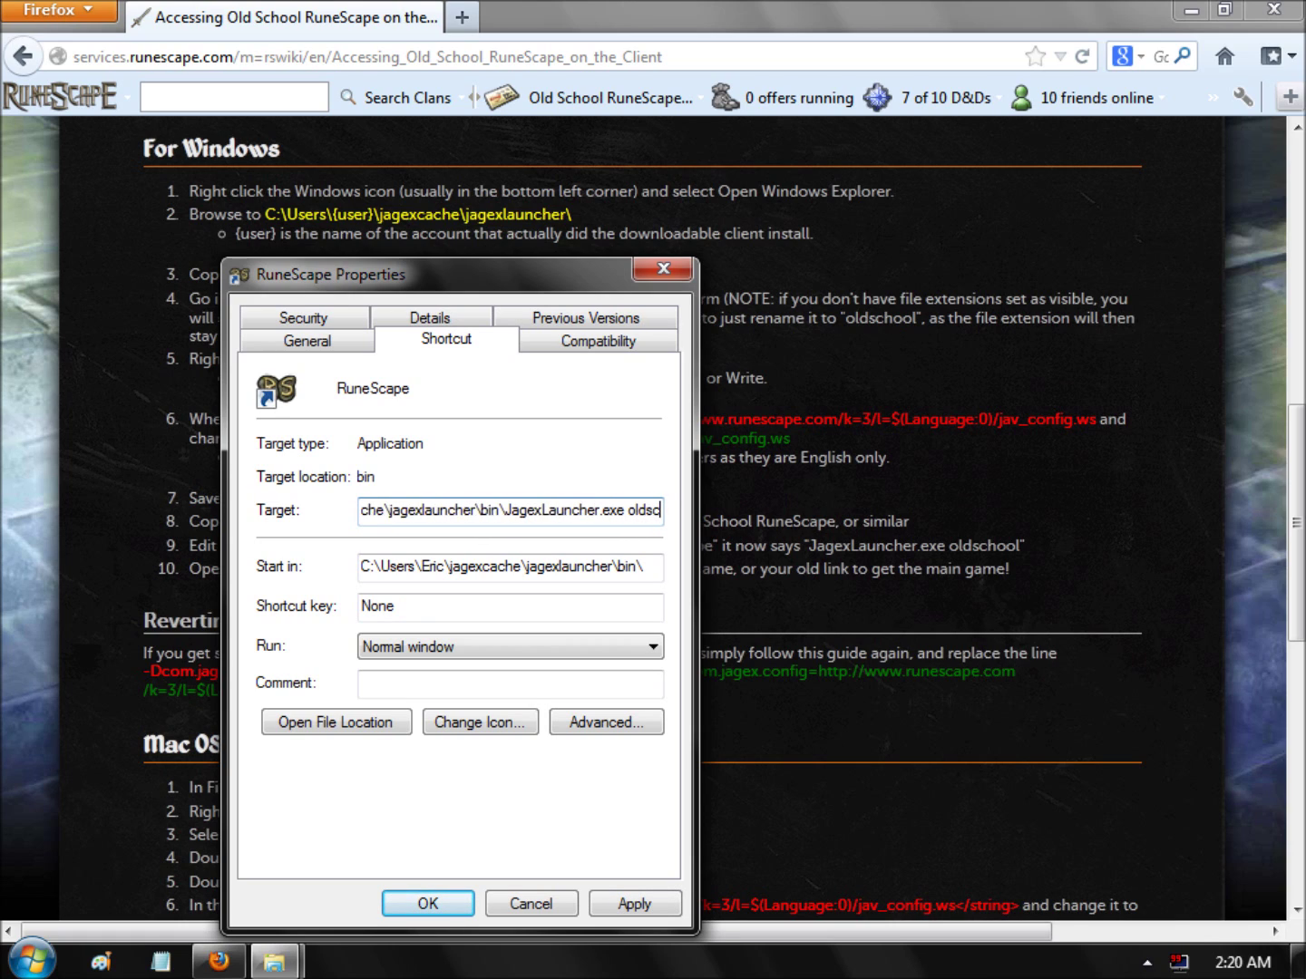
Step: Apply the new shortcut target and launch the edited RuneScape shortcut
left_click(634, 904)
left_click(428, 904)
left_click(20, 961)
left_click(102, 533)
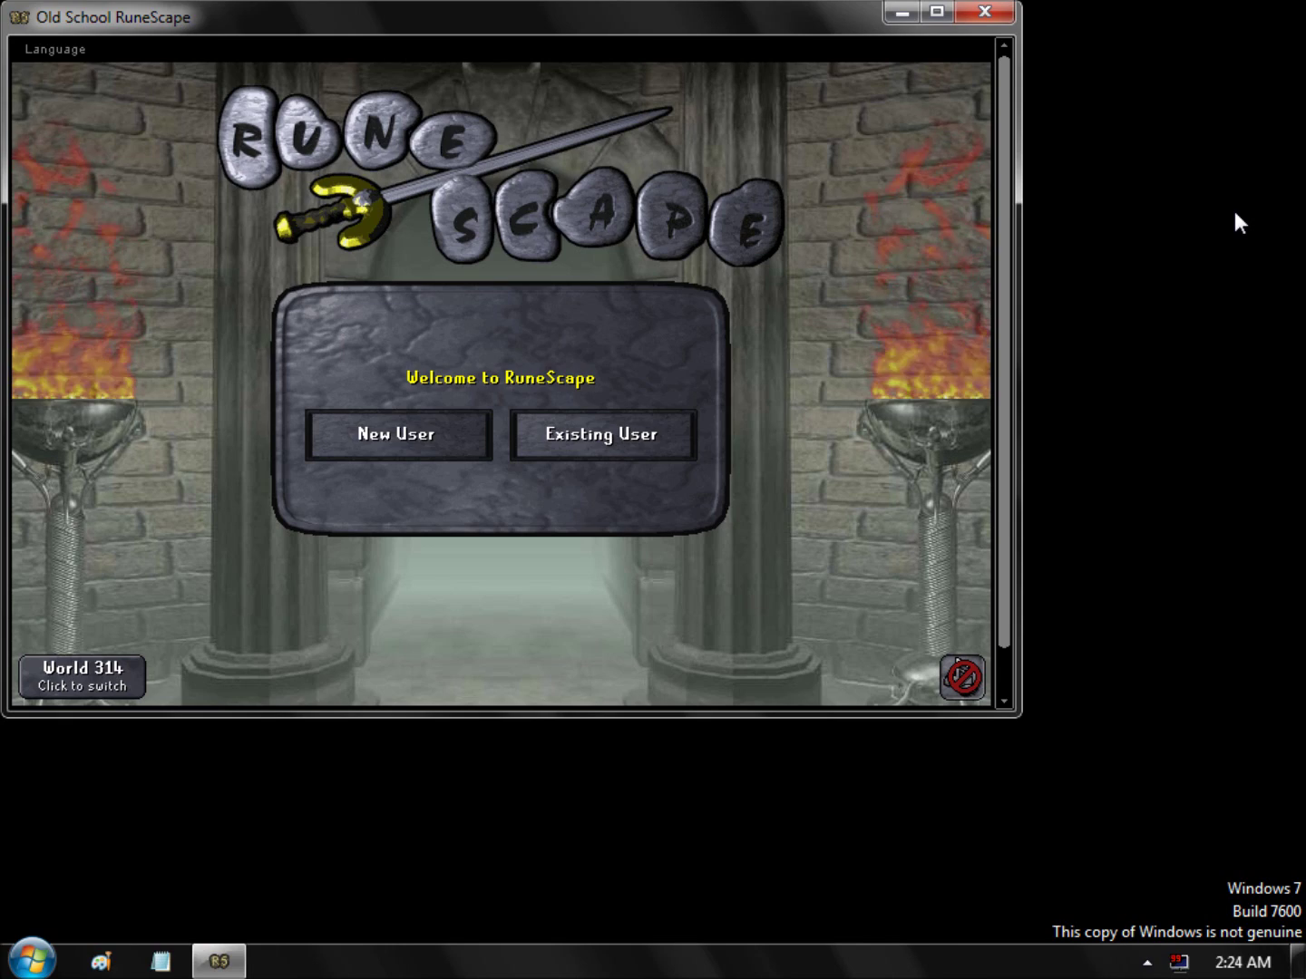
Step: Log in to Old School RuneScape as an existing user
mouse_move(535, 25)
left_mouse_down()
mouse_move(703, 191)
mouse_move(656, 100)
mouse_move(469, 107)
mouse_move(616, 101)
mouse_move(535, 29)
left_mouse_up()
left_click(597, 429)
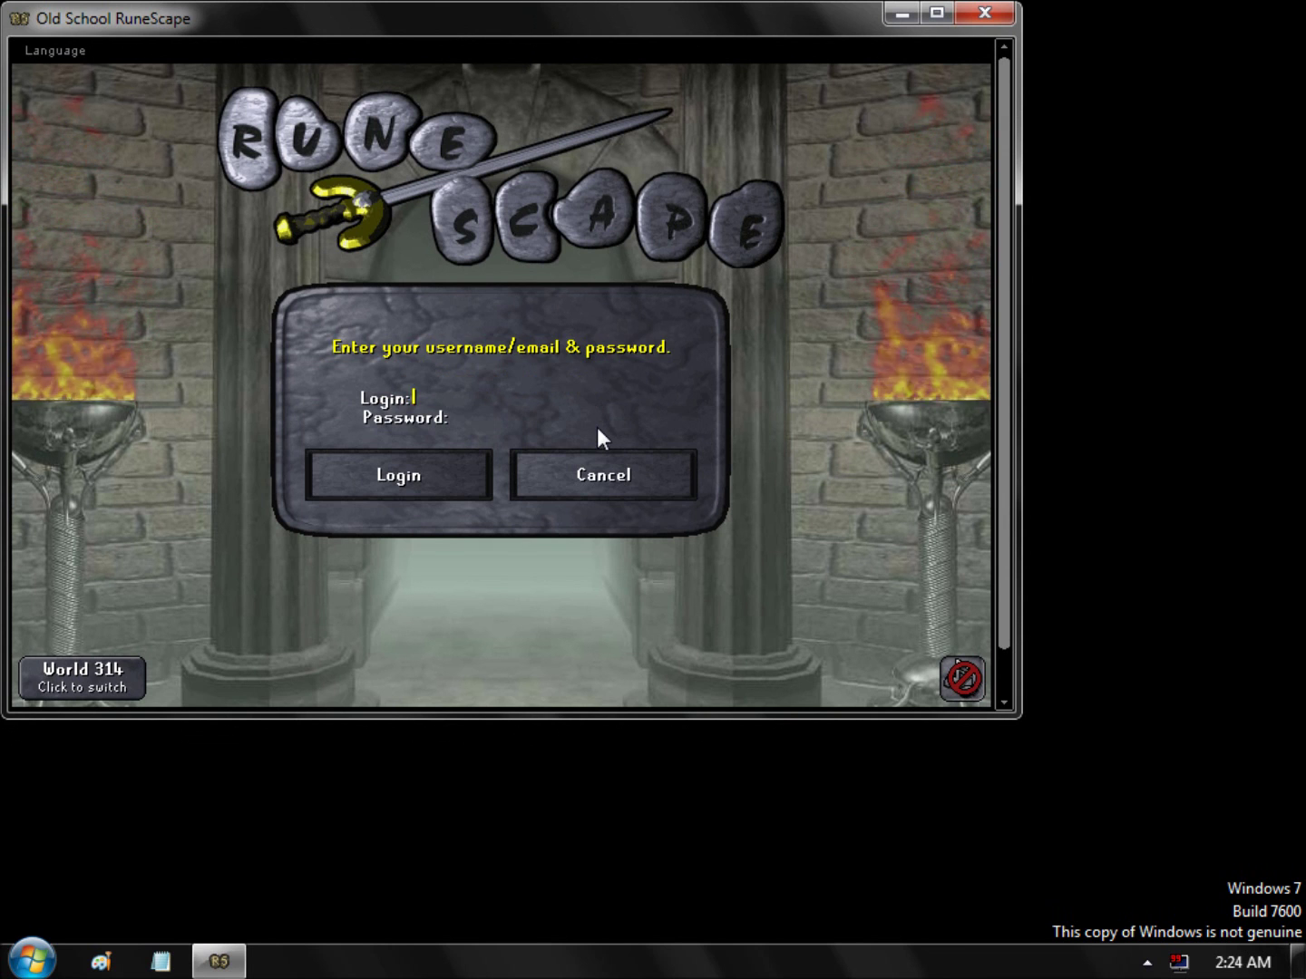
type("catherby")
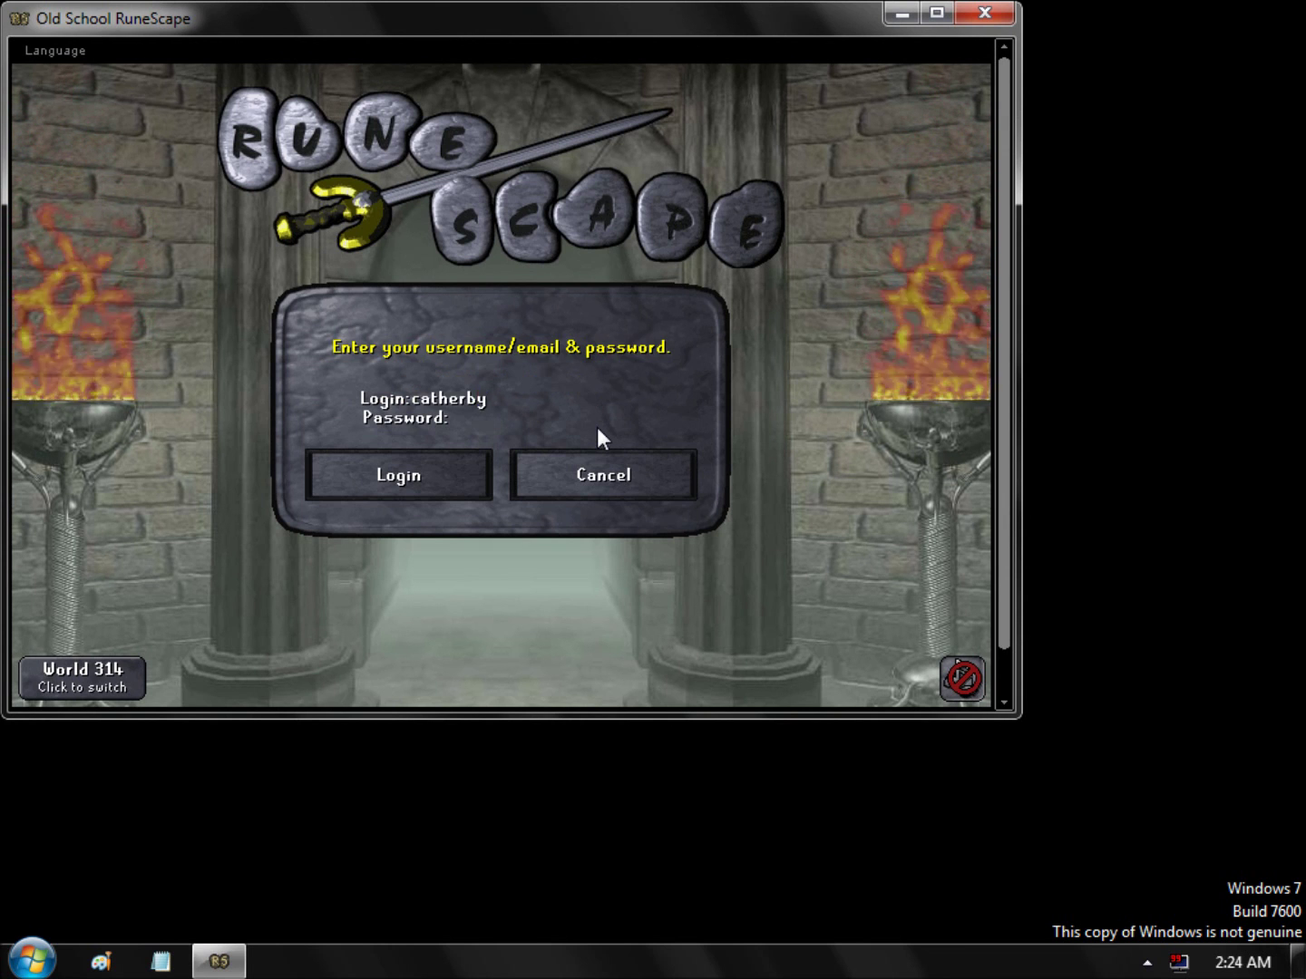
key("Return")
key("Return")
Step: View the inventory and the skills panel in a top-down camera view
left_click(833, 276)
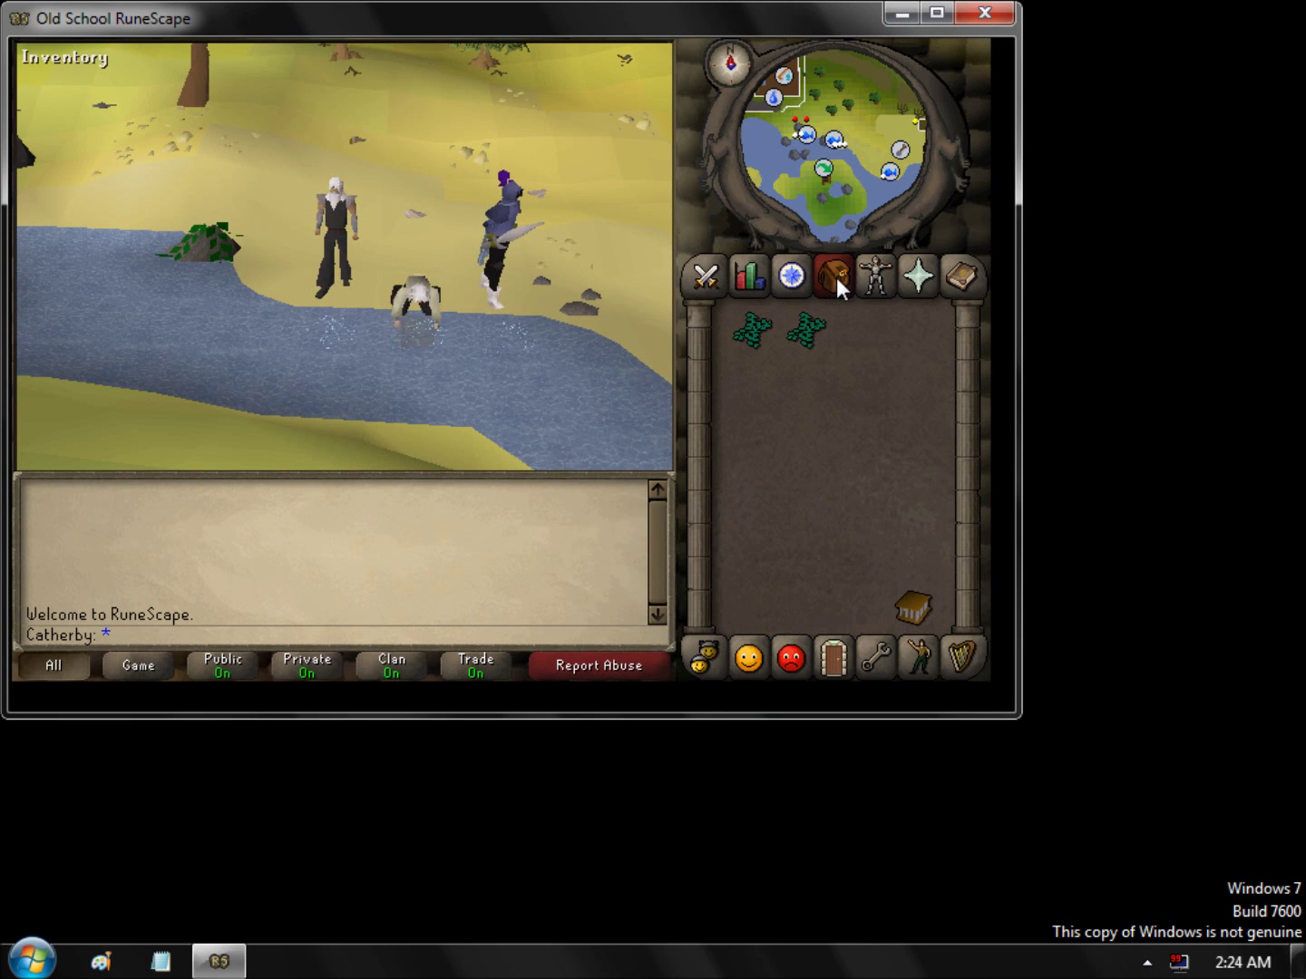
mouse_move(622, 21)
left_mouse_down()
mouse_move(804, 26)
mouse_move(649, 82)
mouse_move(629, 23)
left_mouse_up()
key("Up")
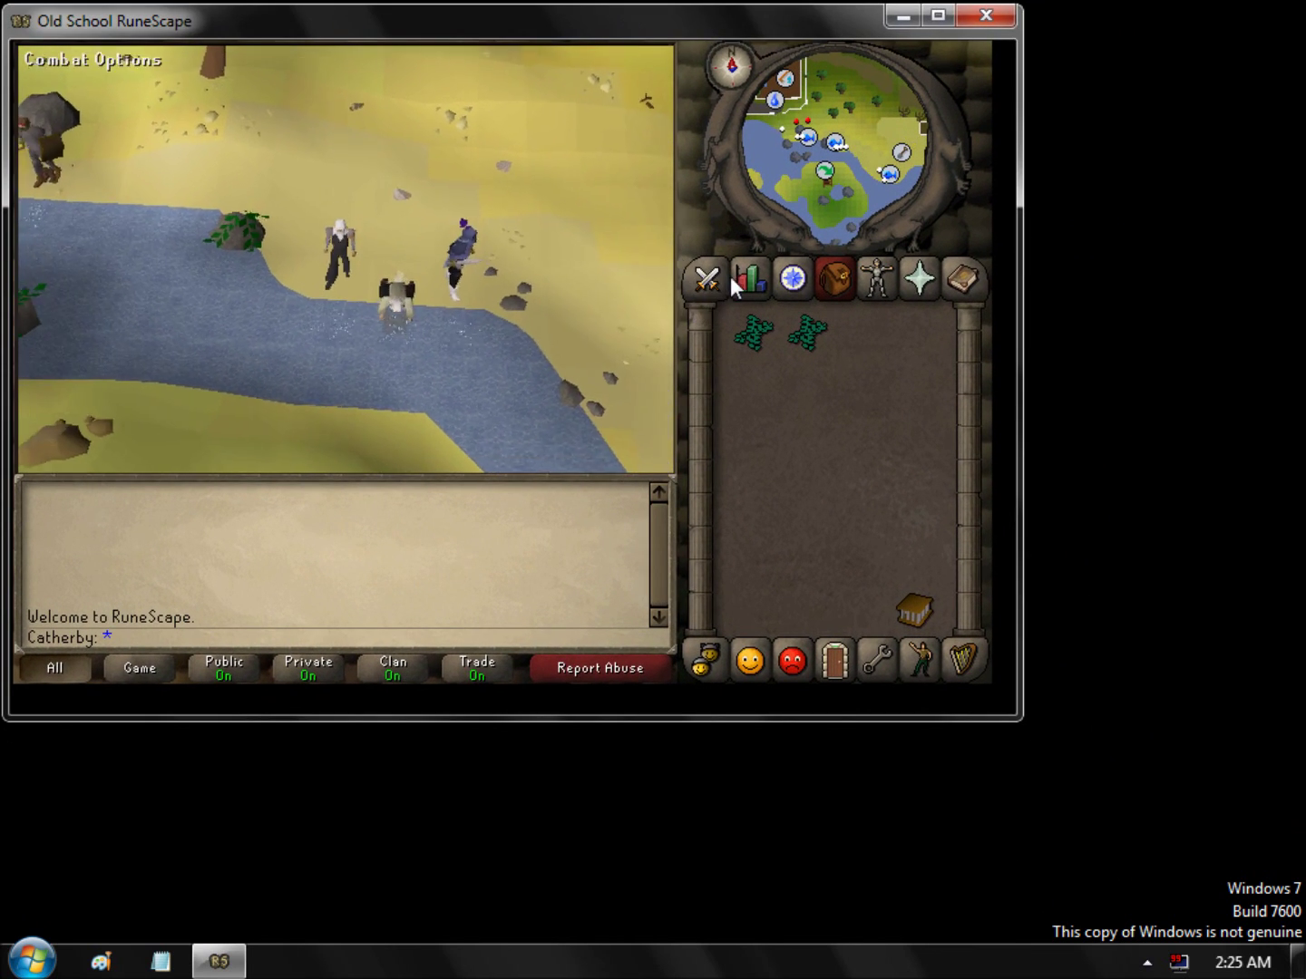
left_click(750, 278)
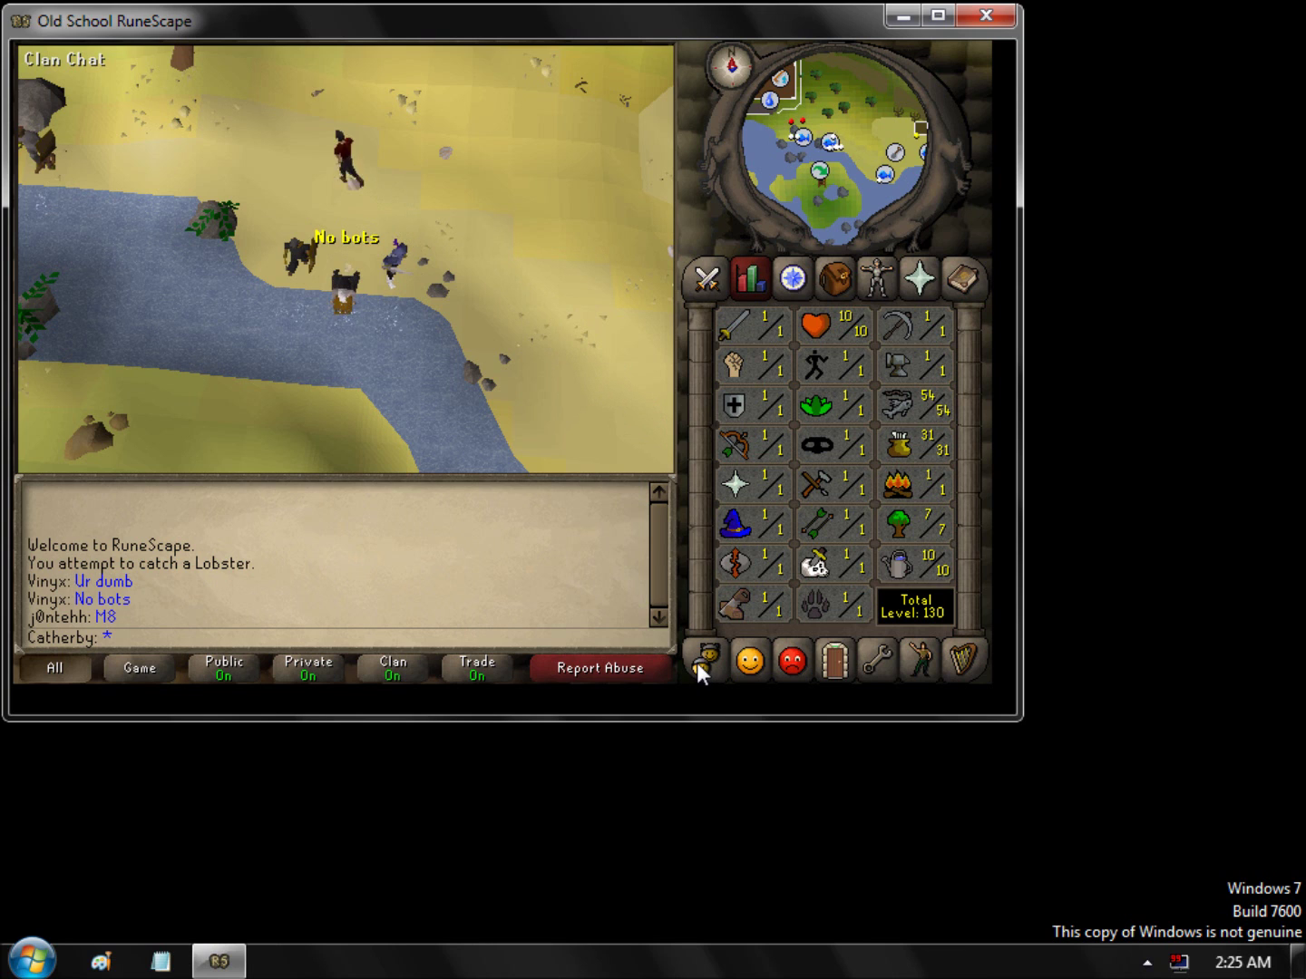
Step: Post the chat message 'Always gona be bots', then log out to the welcome screen
type("atherby: Always gona be bots")
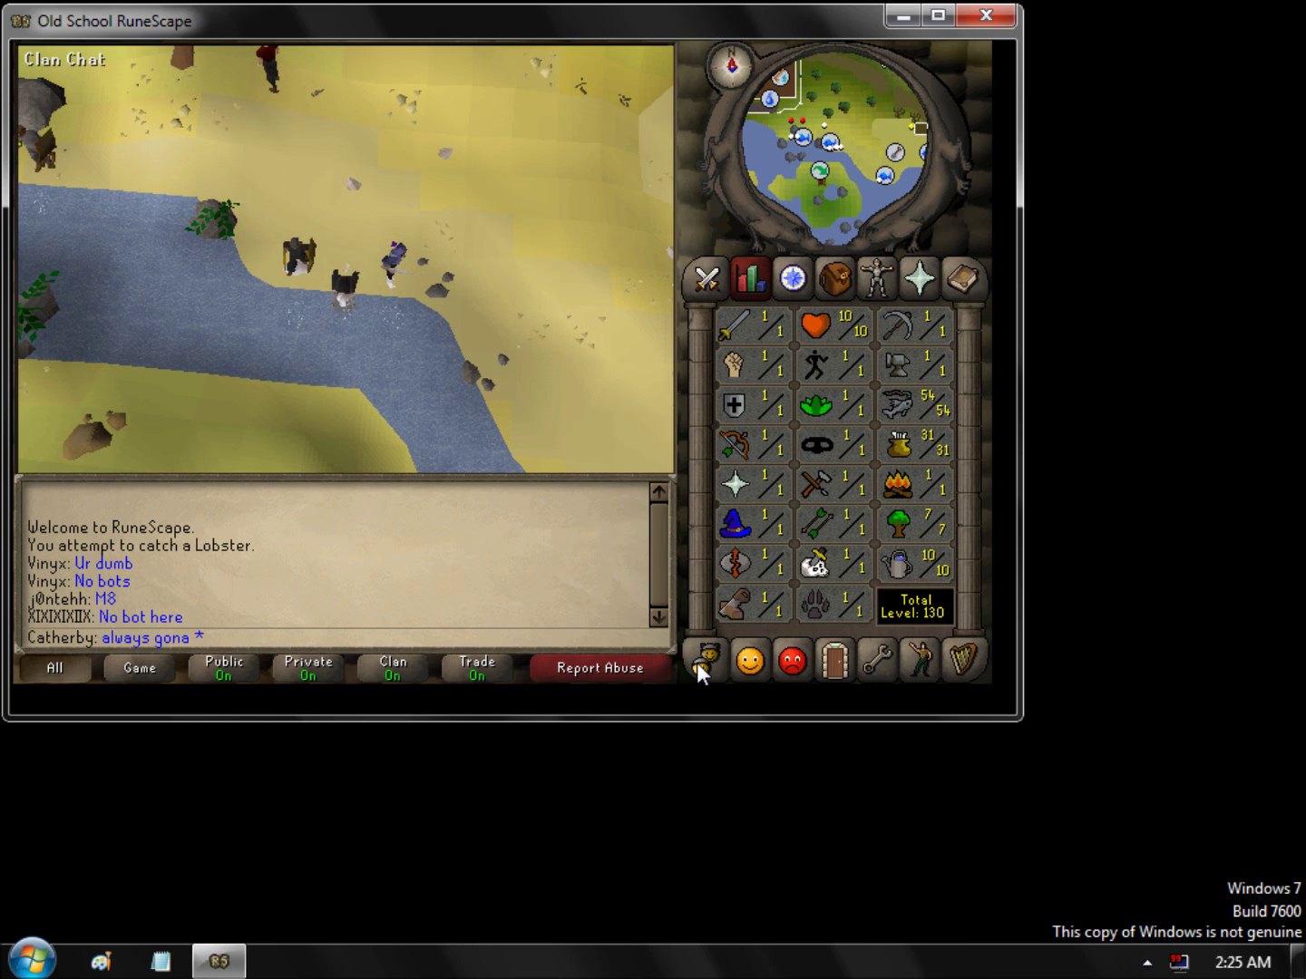
key("Return")
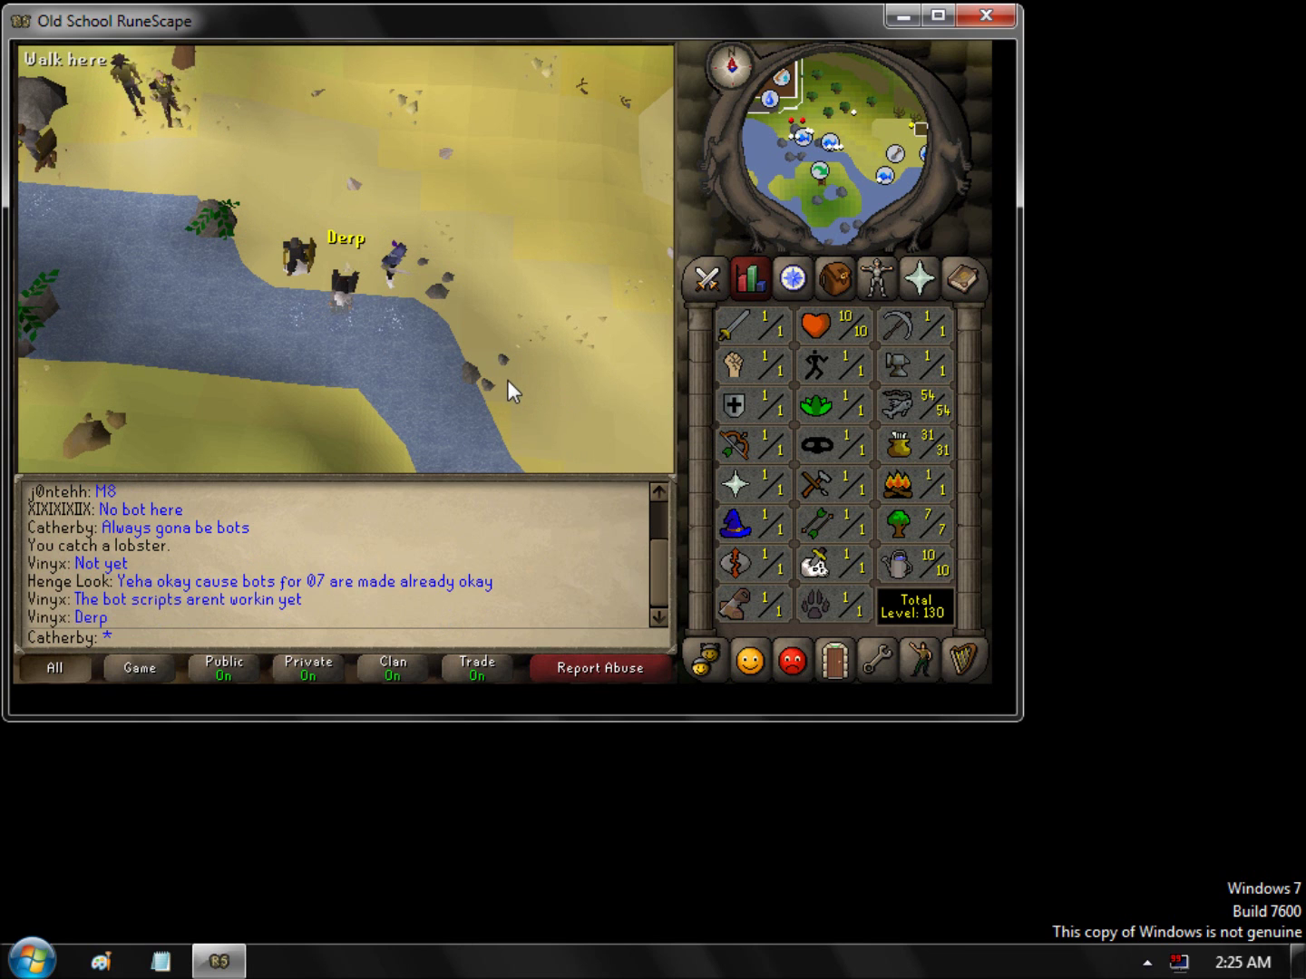
left_click(833, 666)
left_click(812, 521)
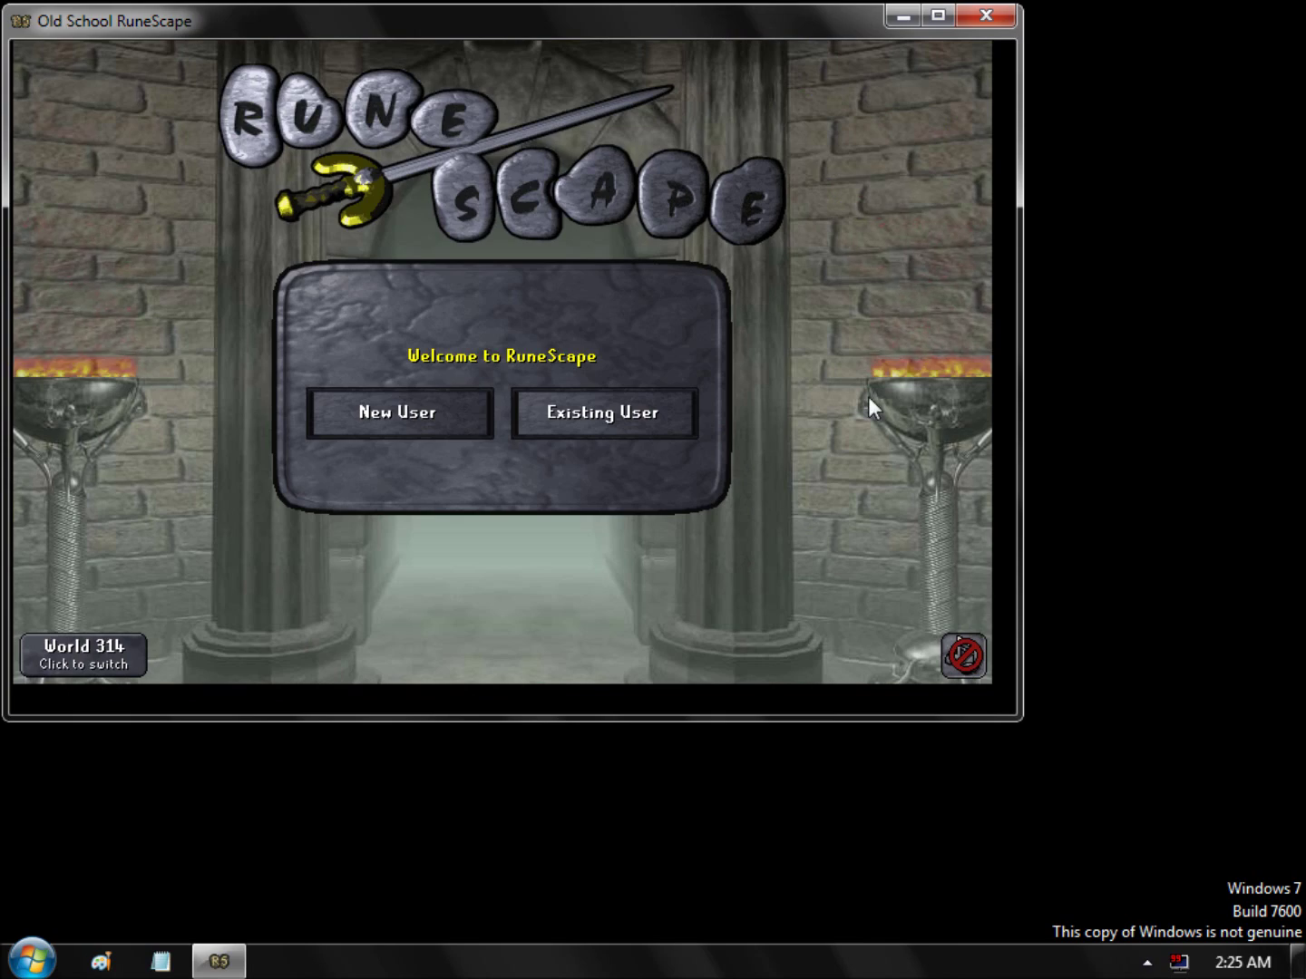
Step: Close the Old School client and set the shortcut Target back to 'JagexLauncher.exe runescape'
left_click(989, 15)
key("super")
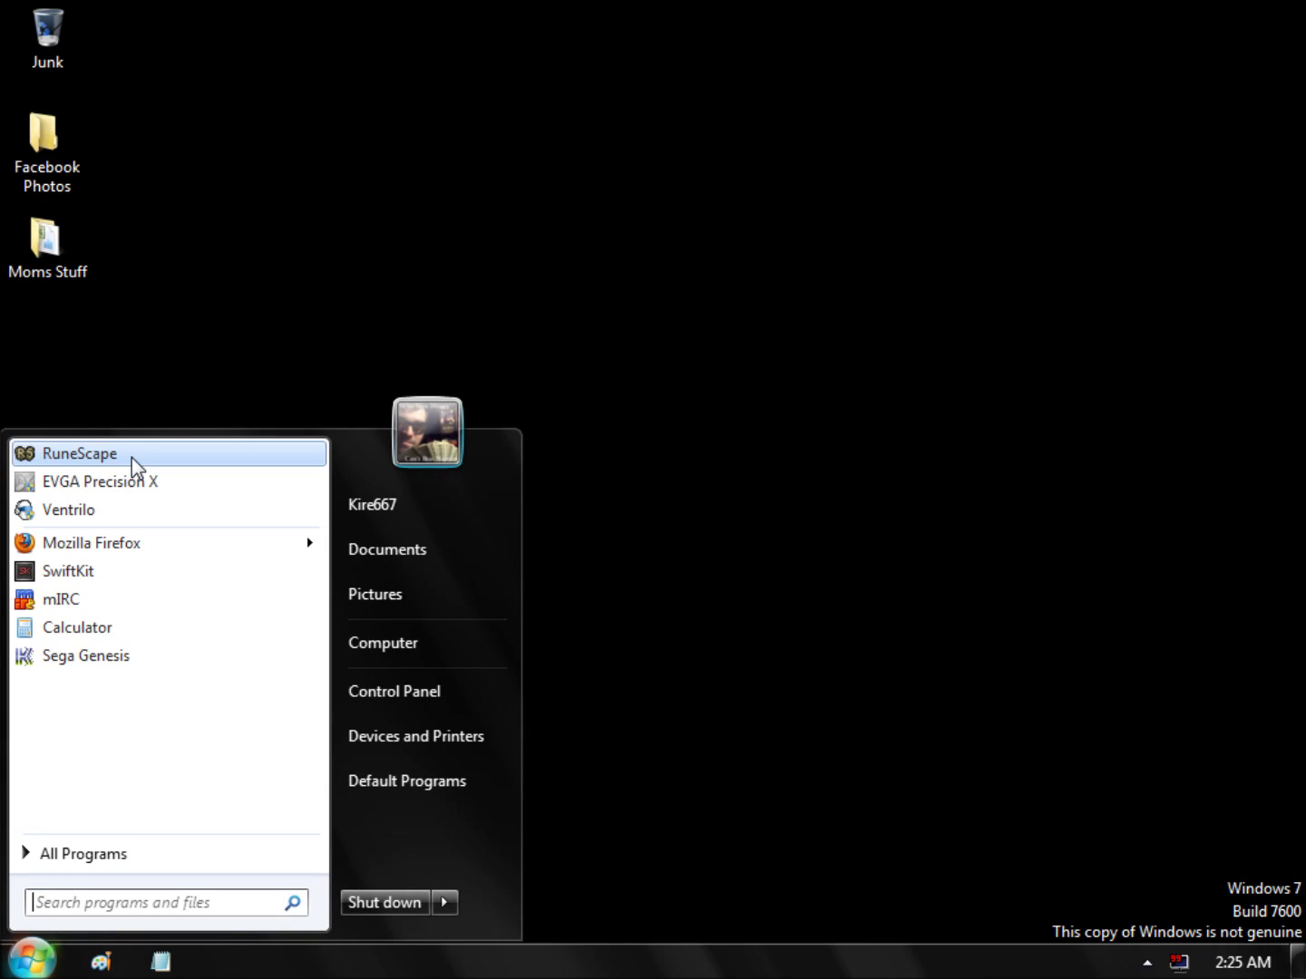
right_click(133, 457)
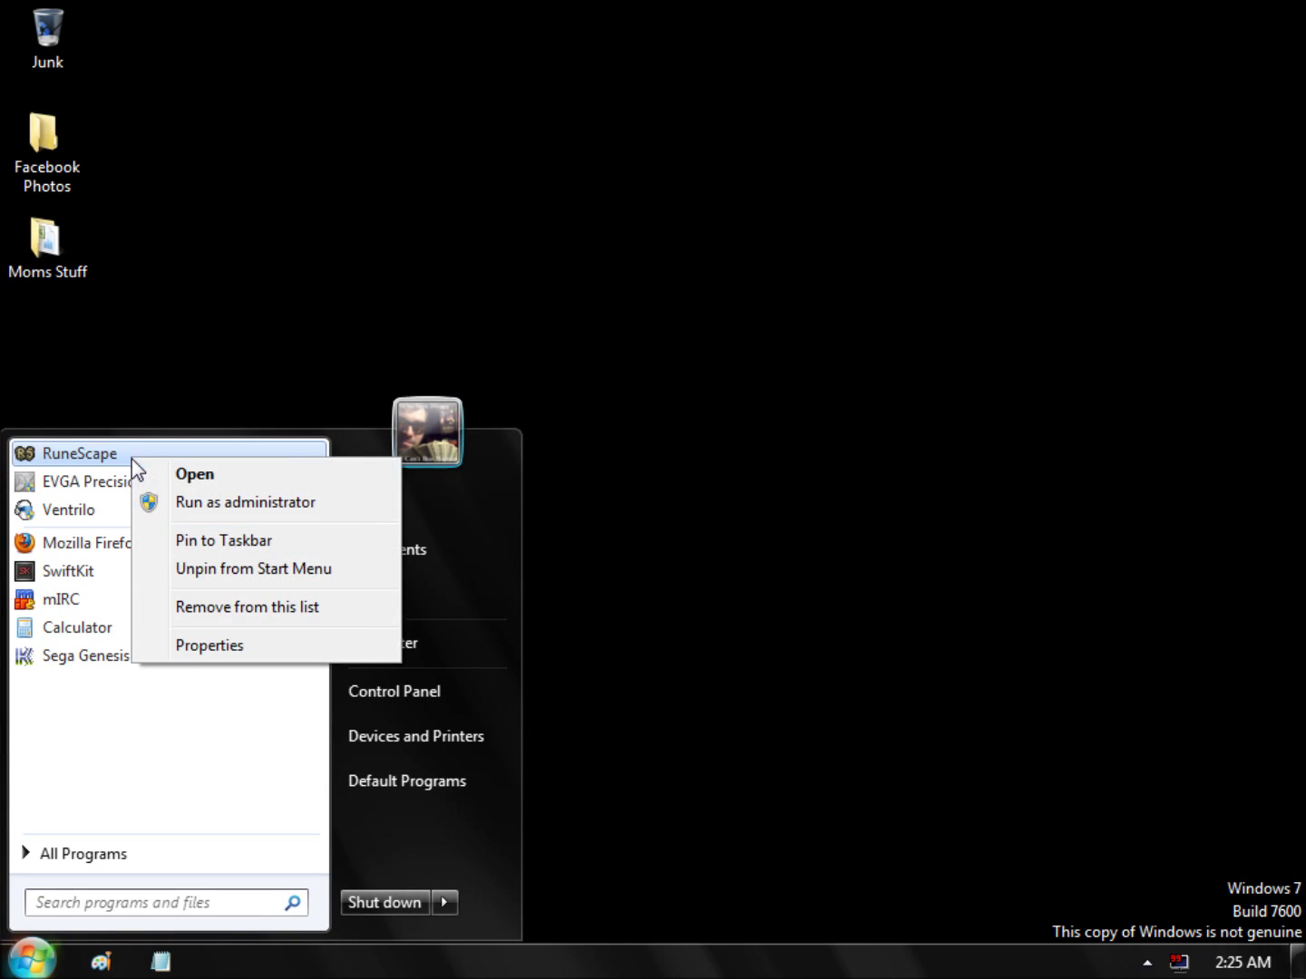
left_click(211, 645)
left_click(595, 510)
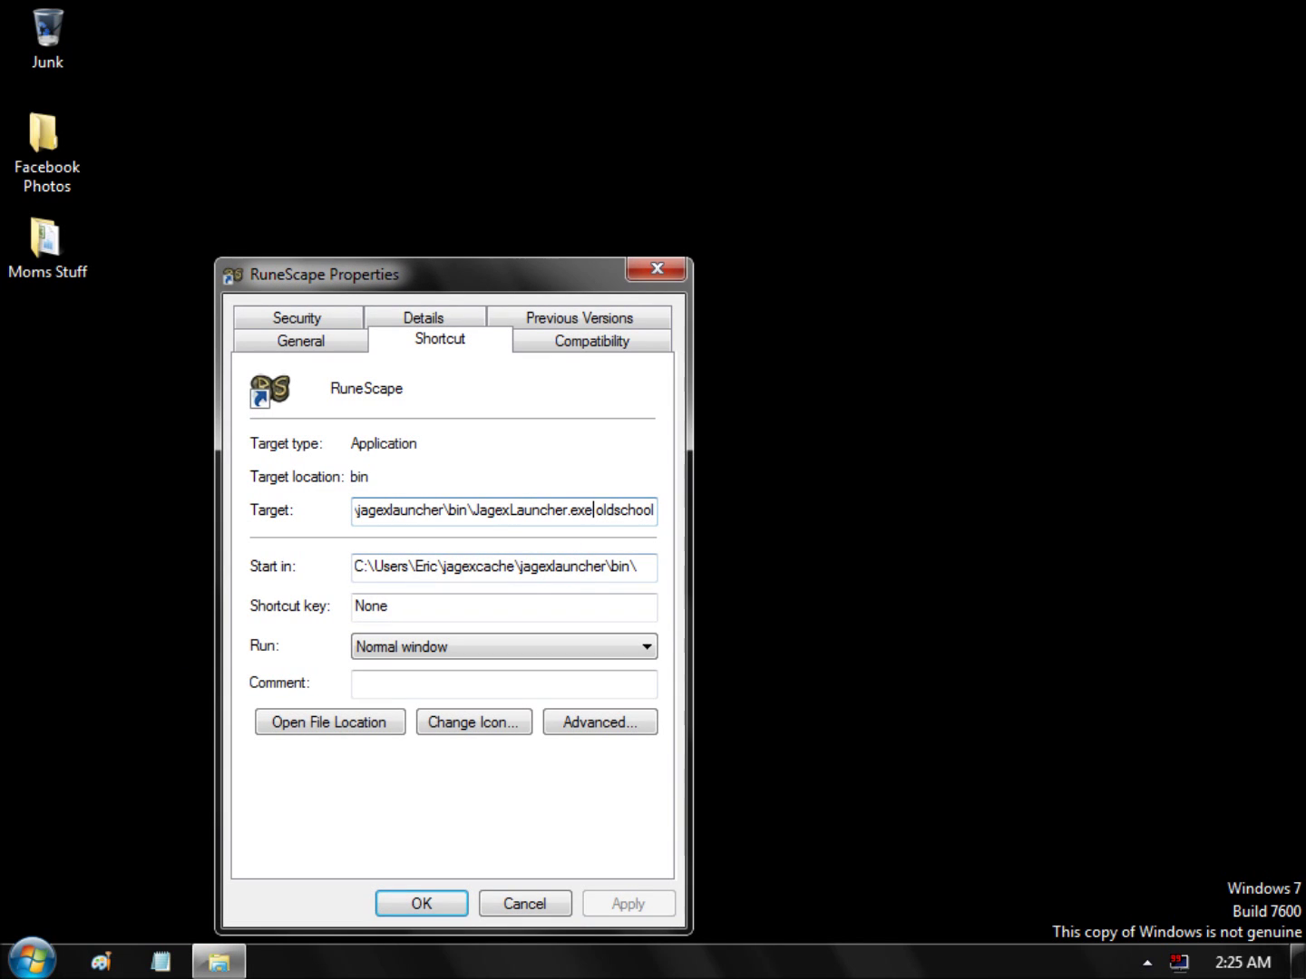
key("shift+End")
type("runescape")
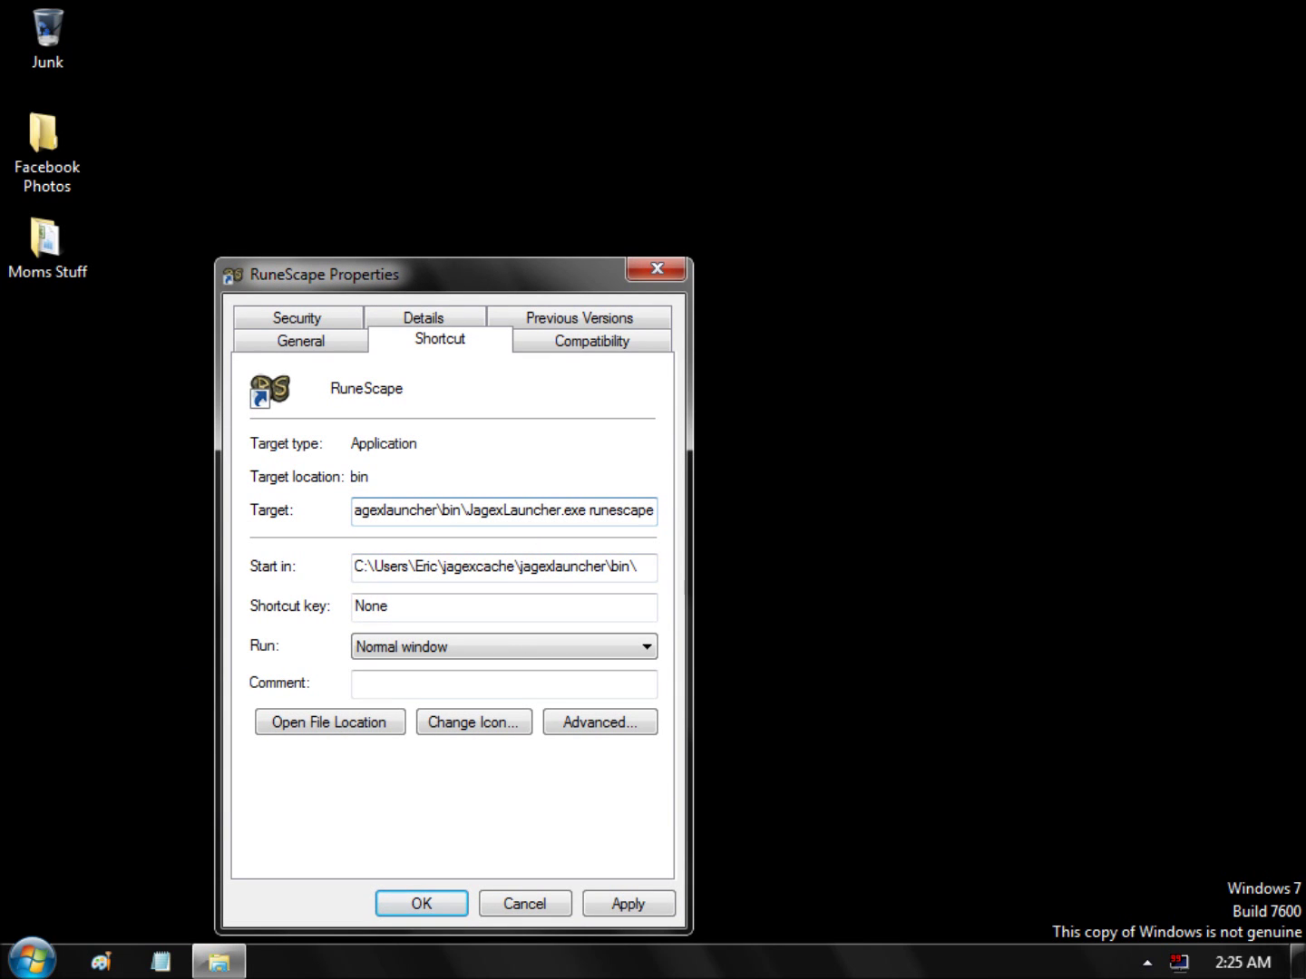
left_click(595, 903)
left_click(445, 905)
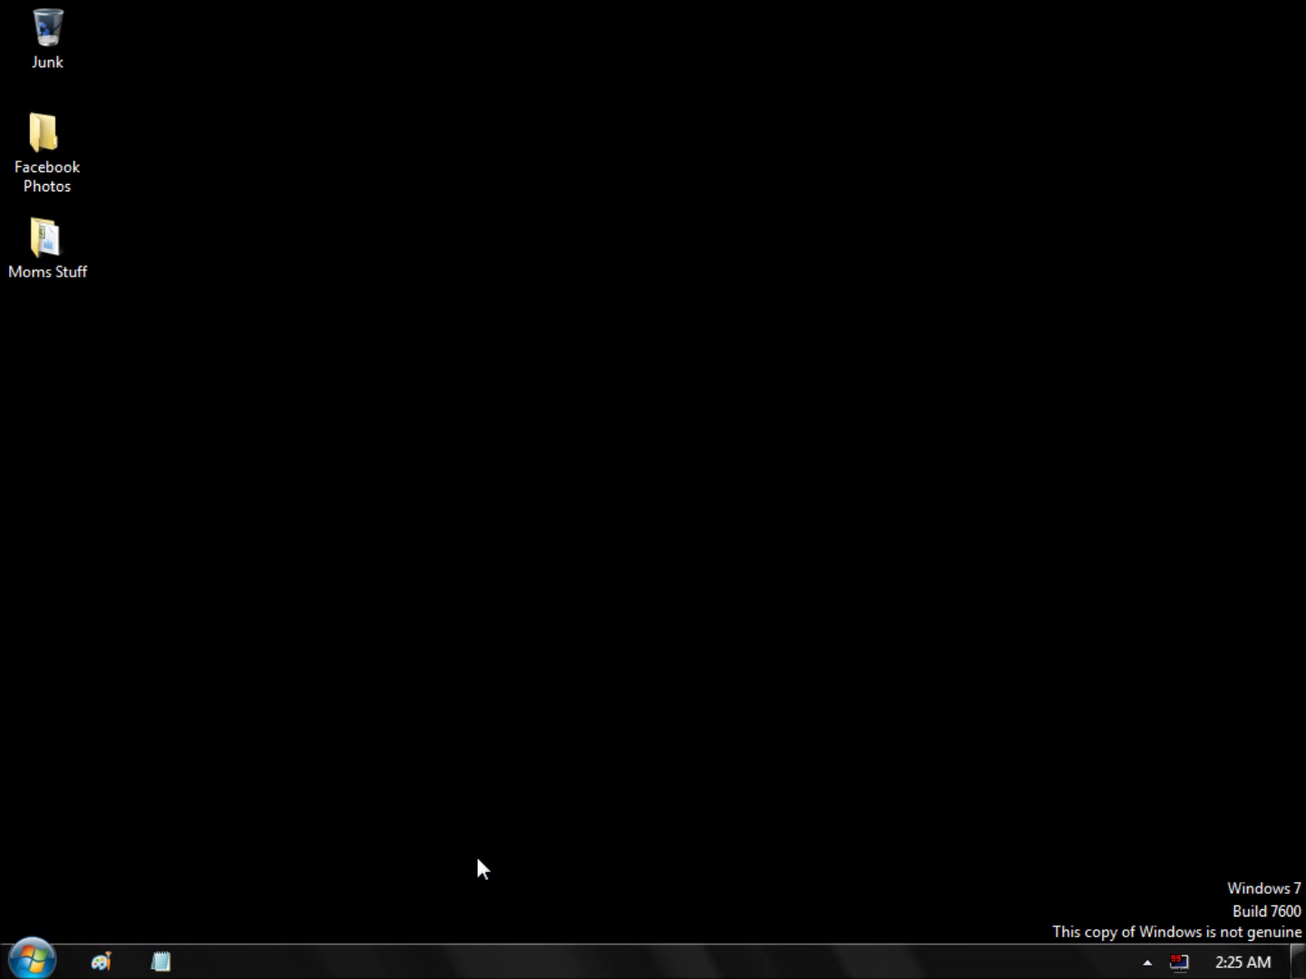
key("super")
Step: Launch RuneScape maximized, log in via Facebook, and view the lobby's Clan Chat members
left_click(124, 456)
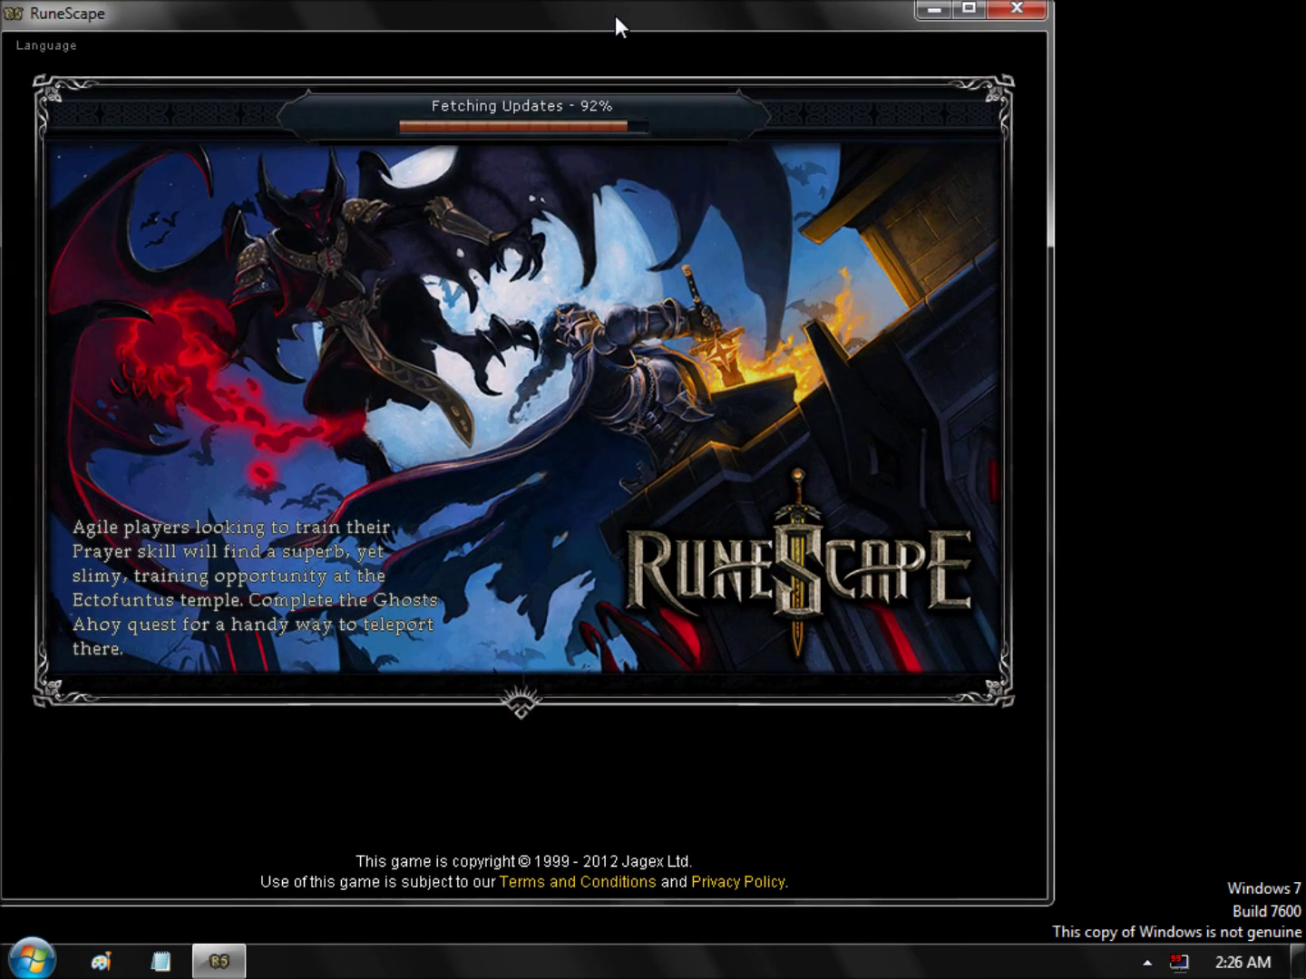
double_click(615, 16)
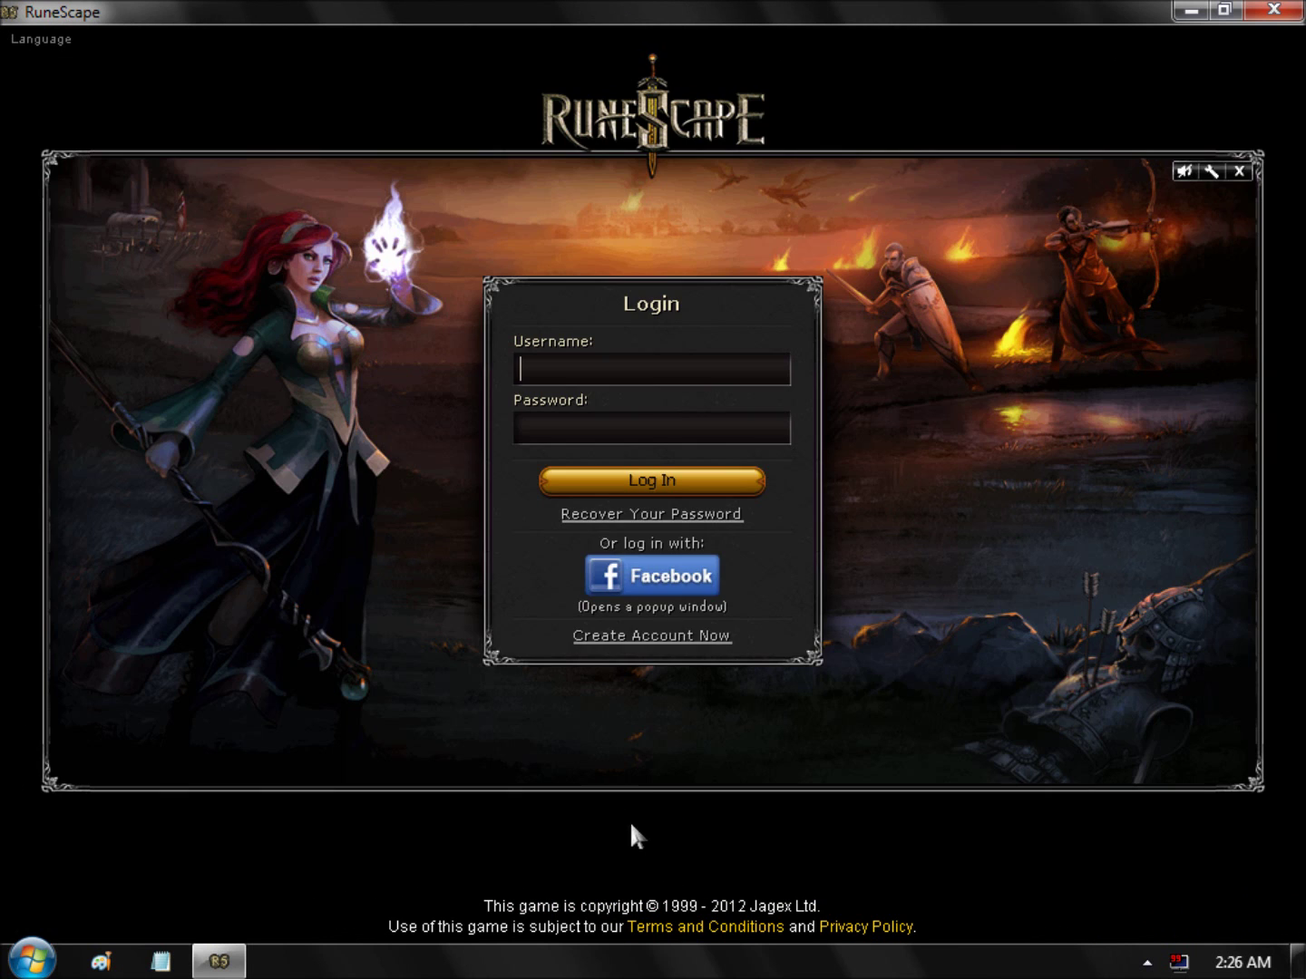
left_click(670, 585)
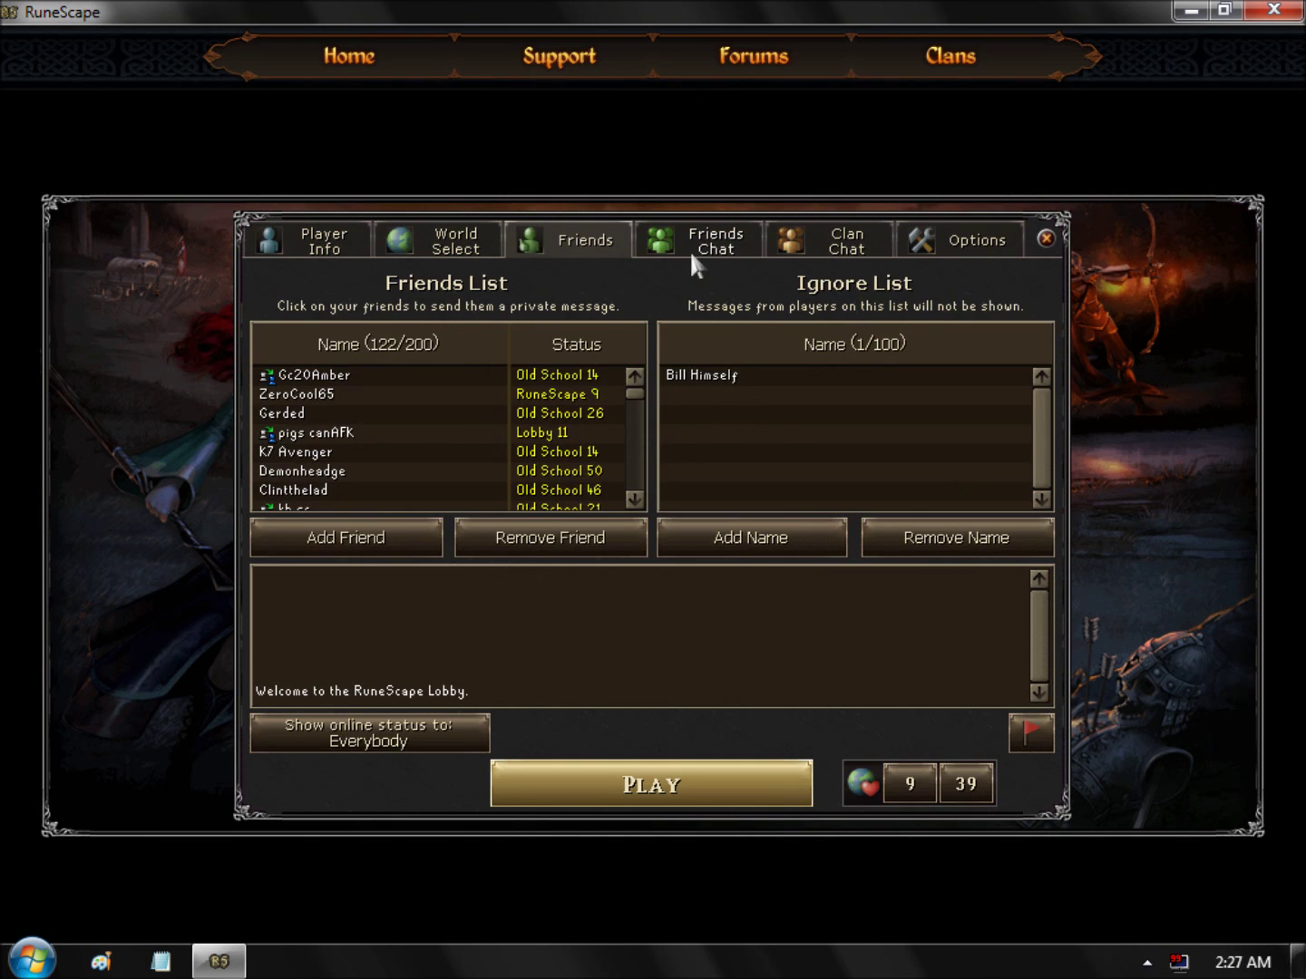
left_click(690, 245)
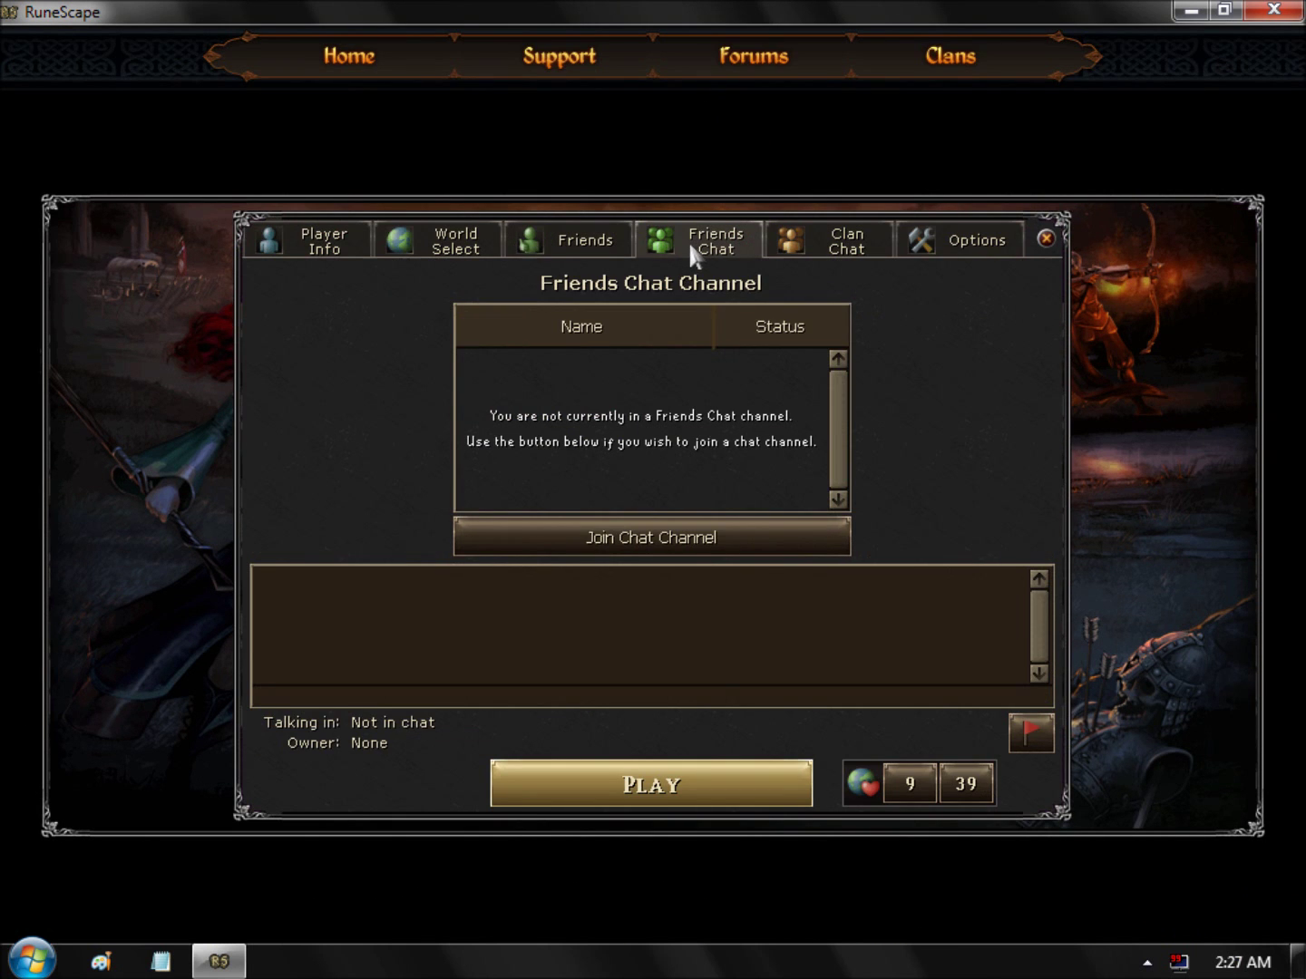
left_click(813, 240)
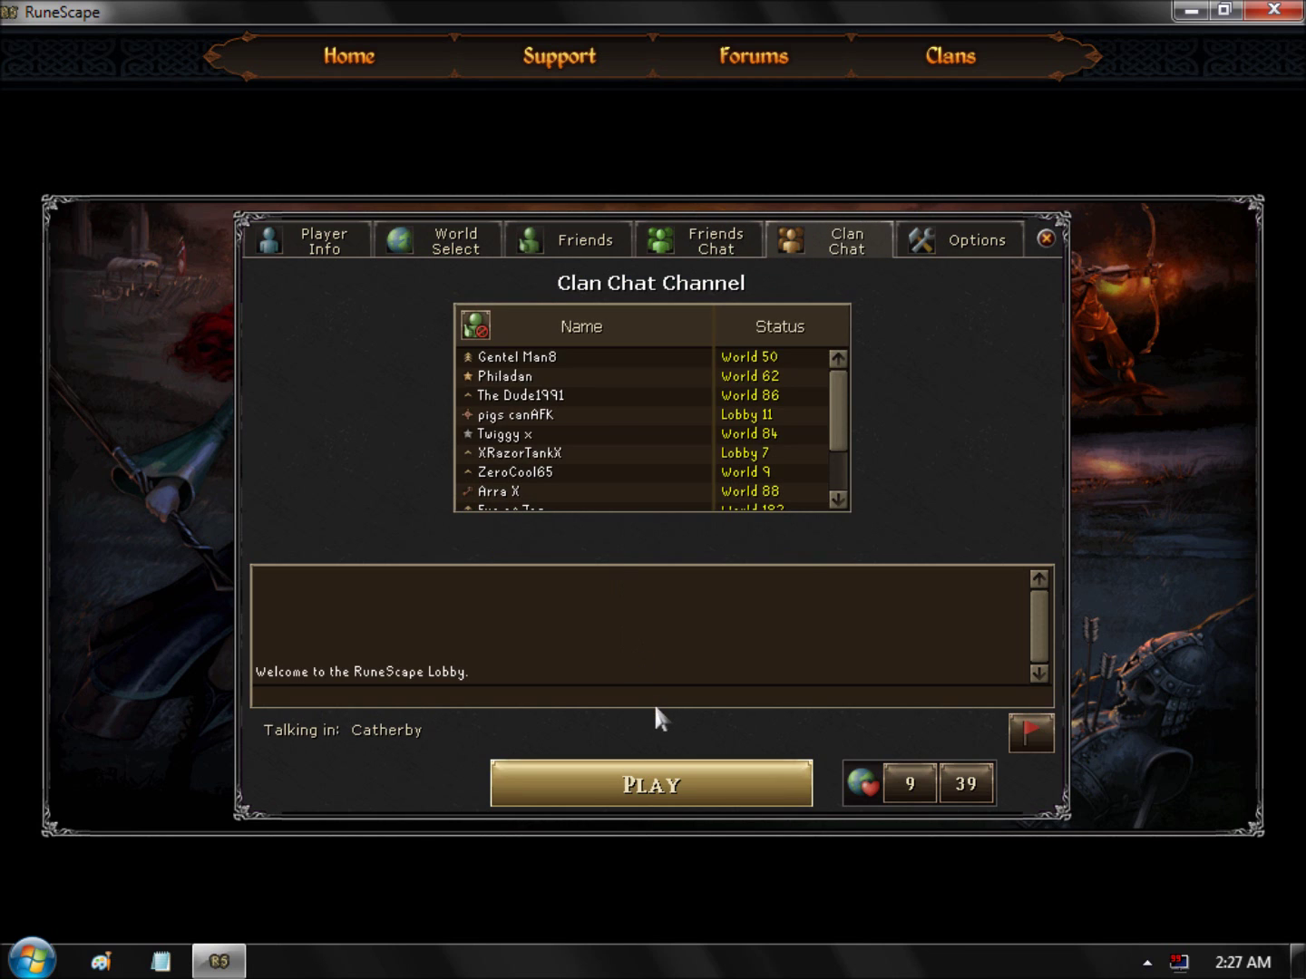